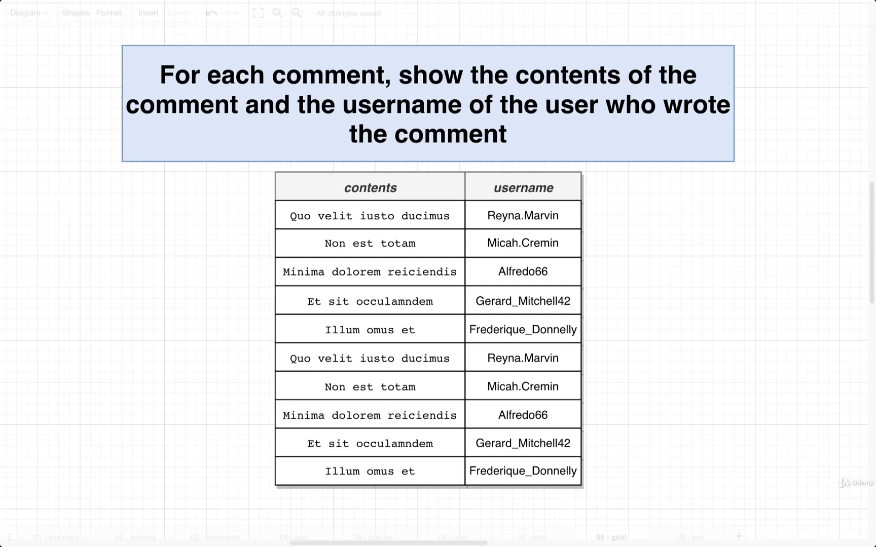
- Look over the question title and the result table's contents and username headers
click(171, 149)
drag(626, 502, 239, 155)
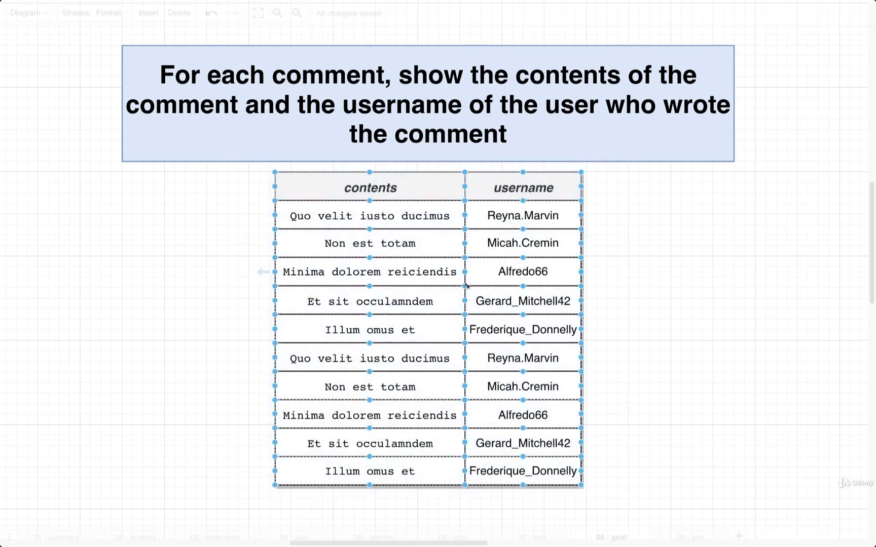
click(425, 190)
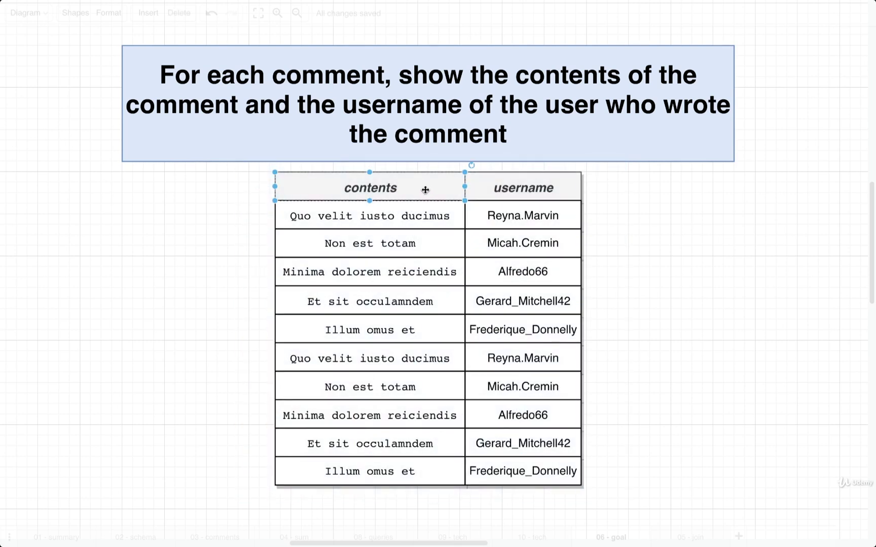
click(542, 179)
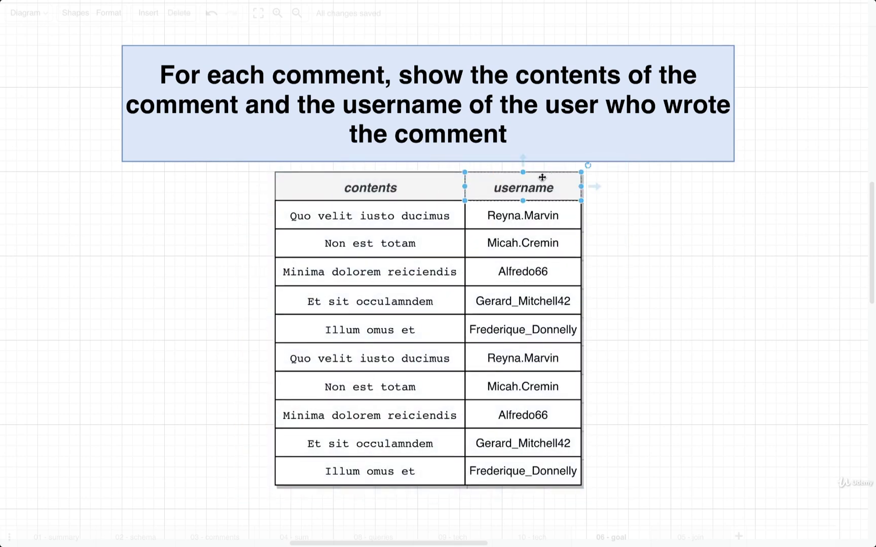
click(638, 230)
- On the Database schema page, select the whole photos table and delete it
click(685, 536)
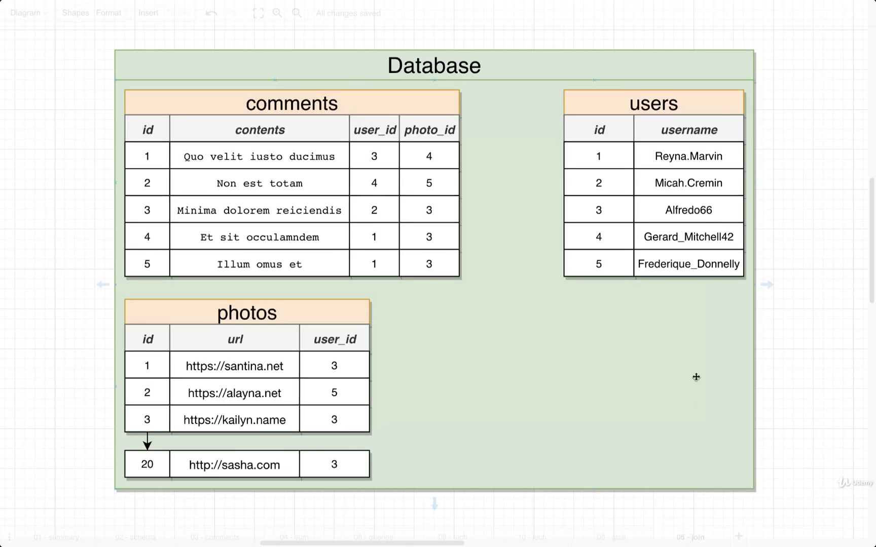
click(539, 63)
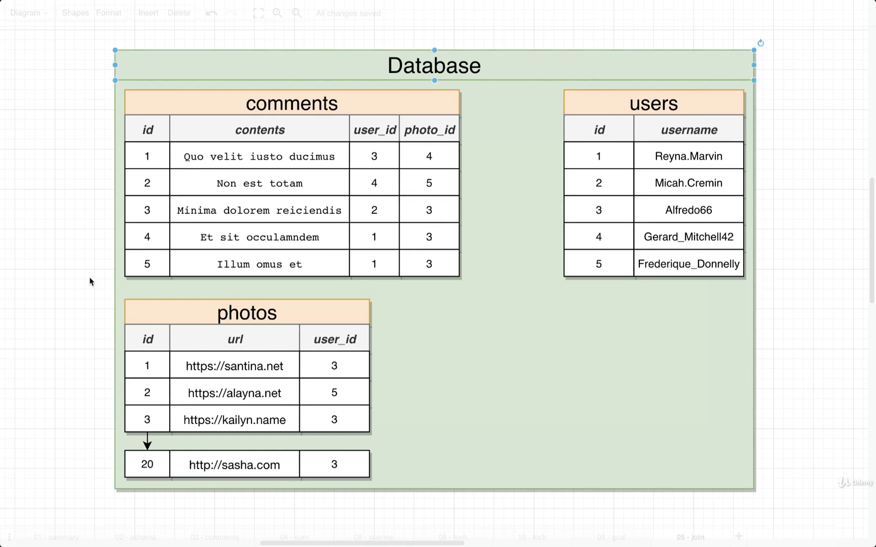
click(76, 283)
drag(94, 291, 412, 500)
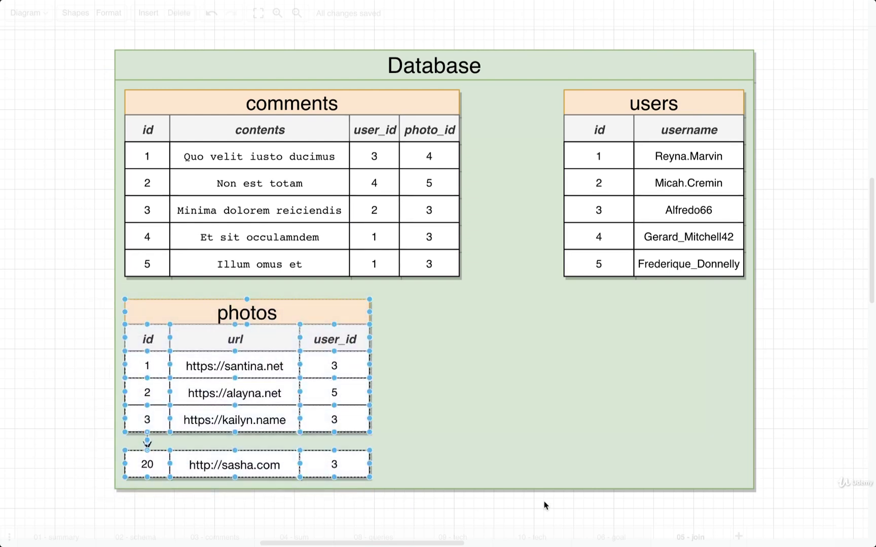
key(Delete)
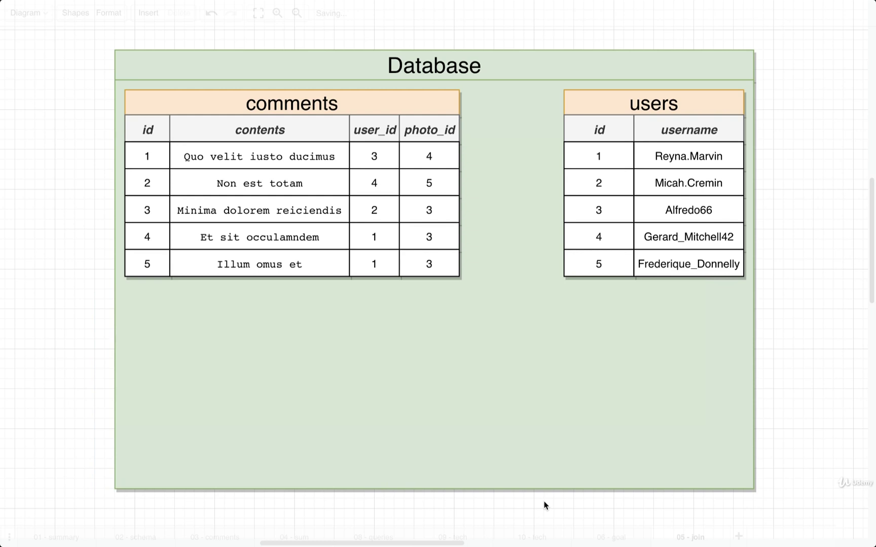
click(620, 539)
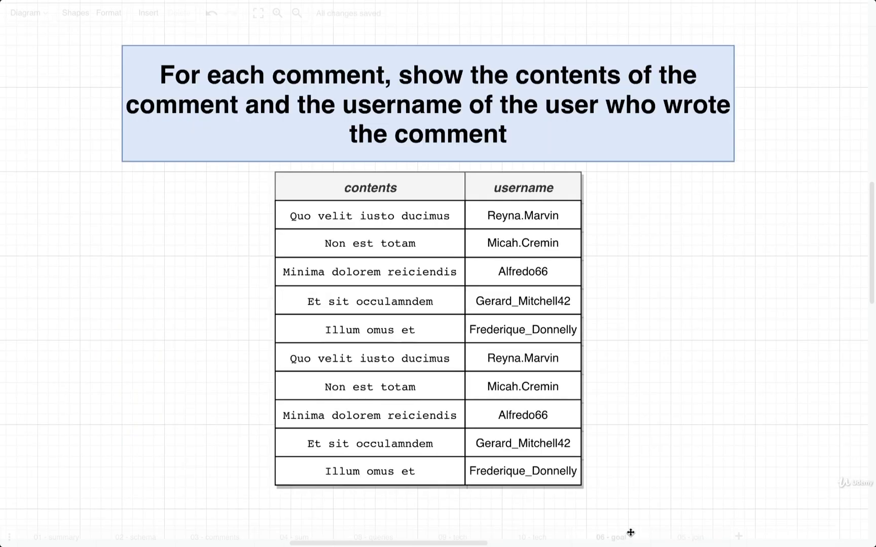
click(690, 537)
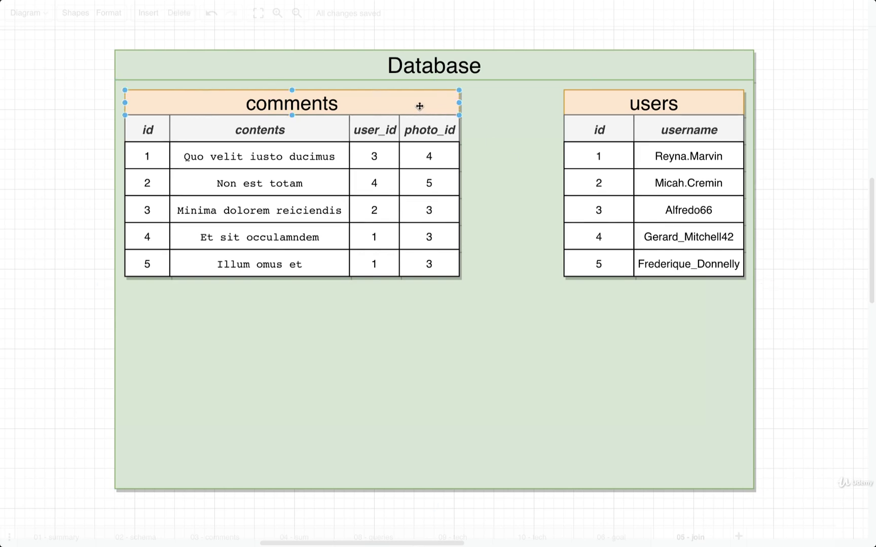
click(676, 100)
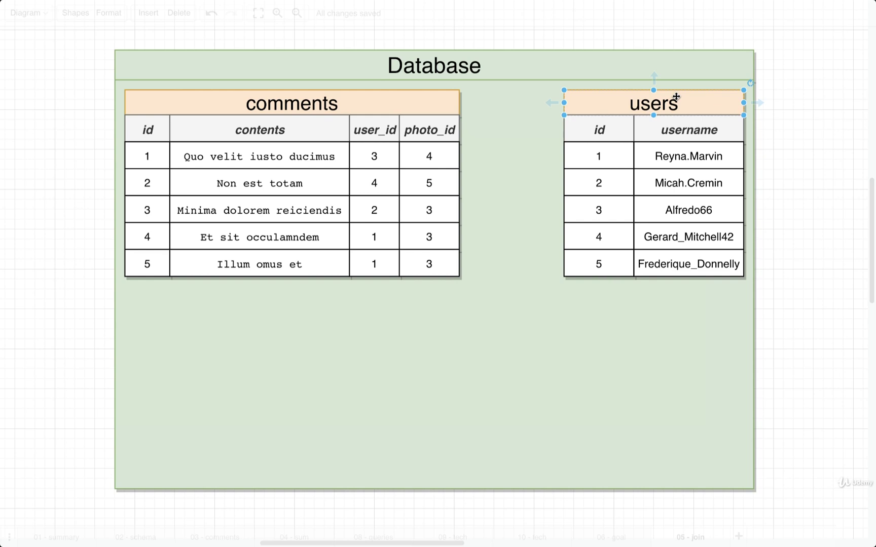
click(787, 147)
click(418, 109)
click(597, 100)
mouse_move(401, 104)
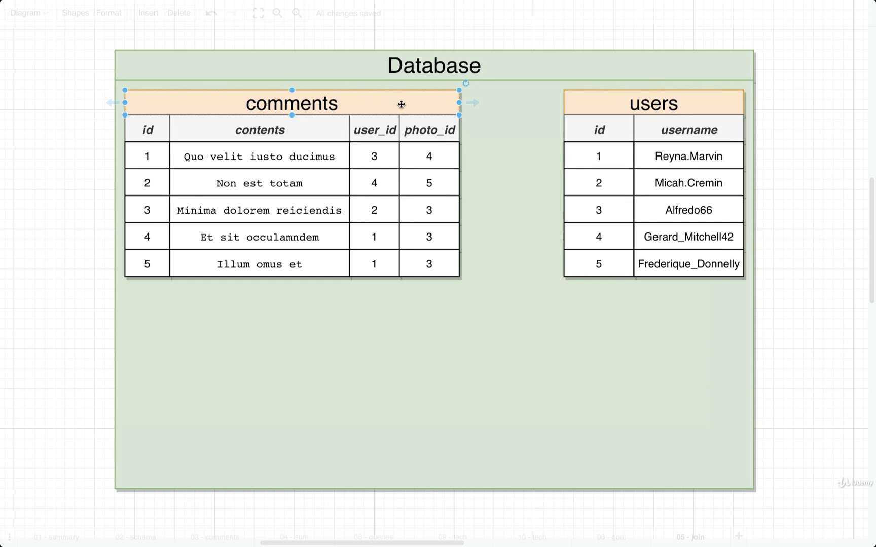
click(373, 127)
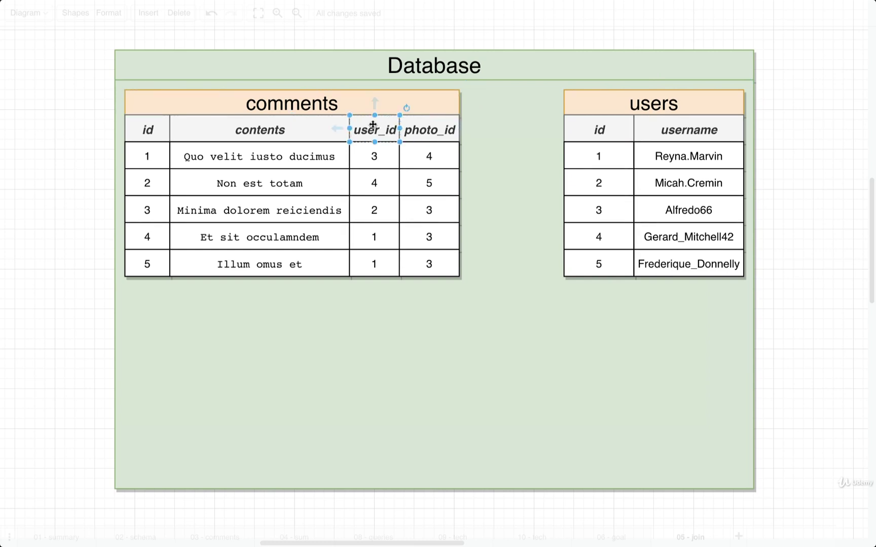
mouse_move(374, 264)
click(775, 296)
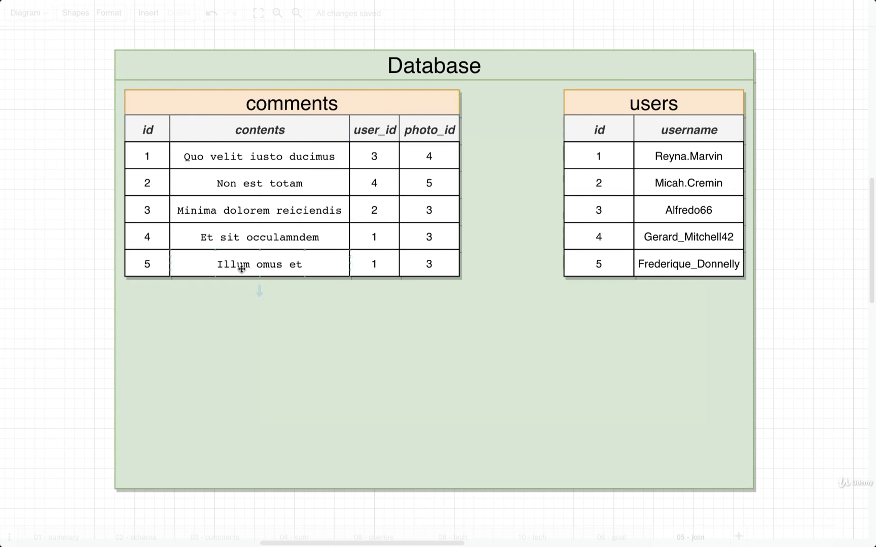
click(253, 154)
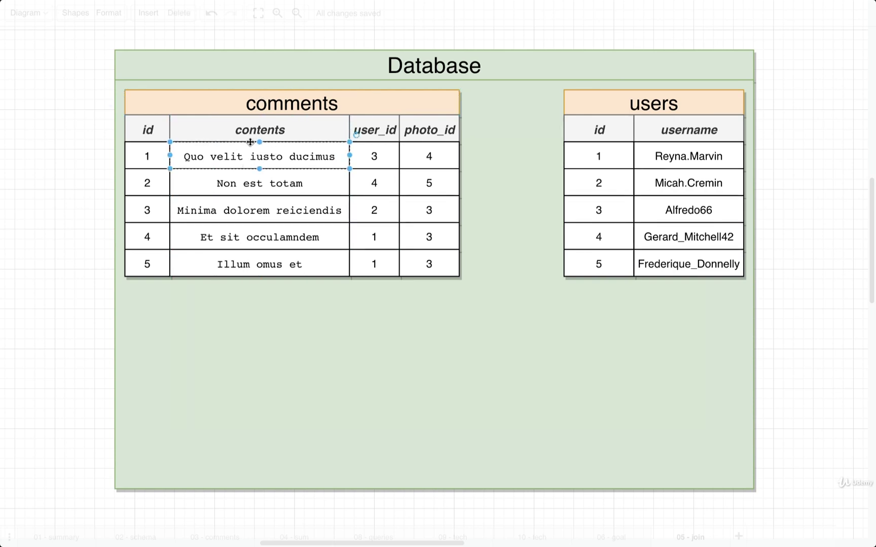
click(375, 162)
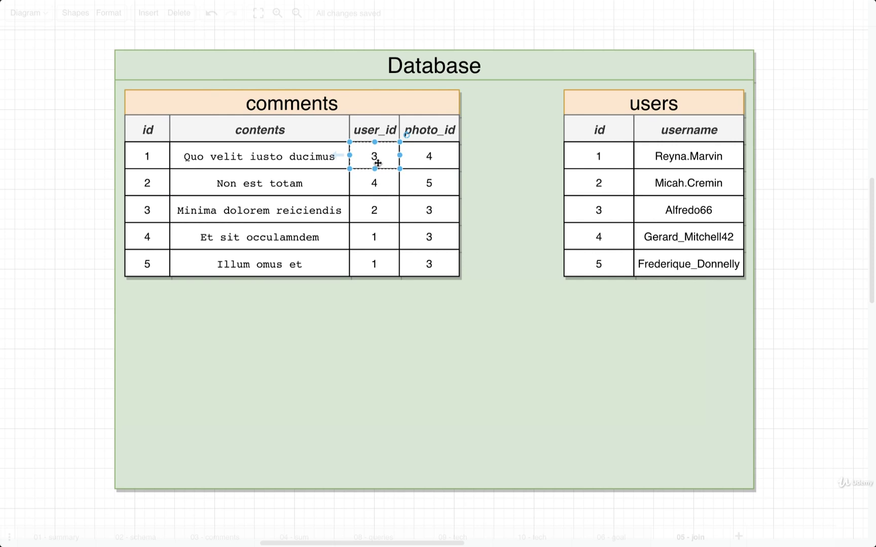
mouse_move(599, 264)
click(796, 239)
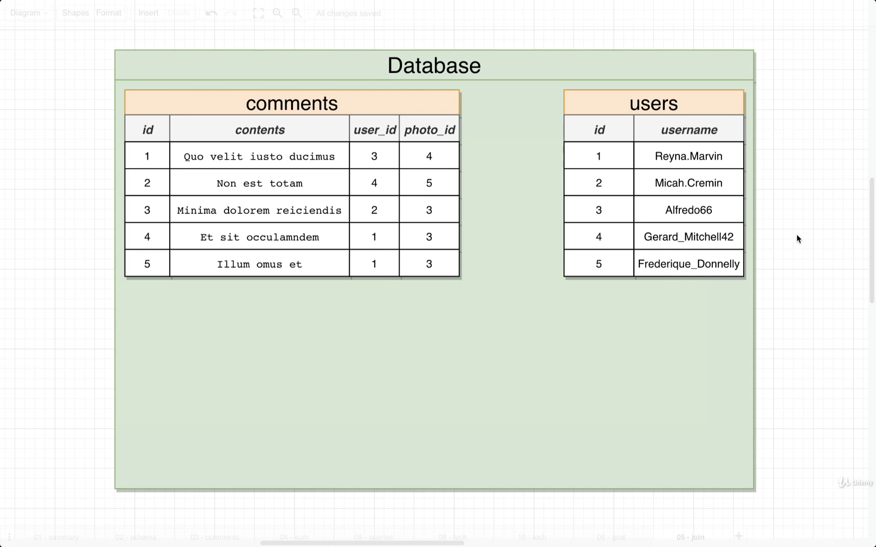
key(ctrl+Right)
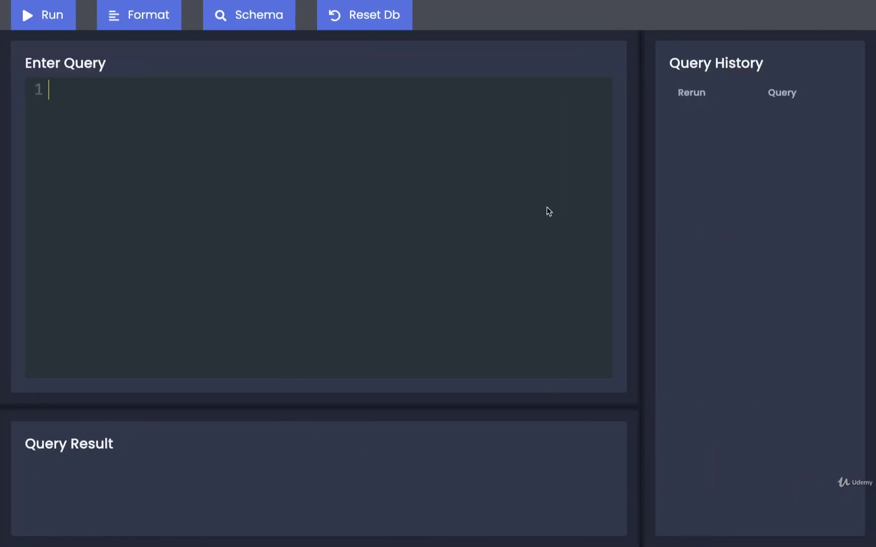
- Write 'SELECT contents, username FROM comments JOIN users ON users.id = comments.user_id;'
drag(643, 200, 675, 205)
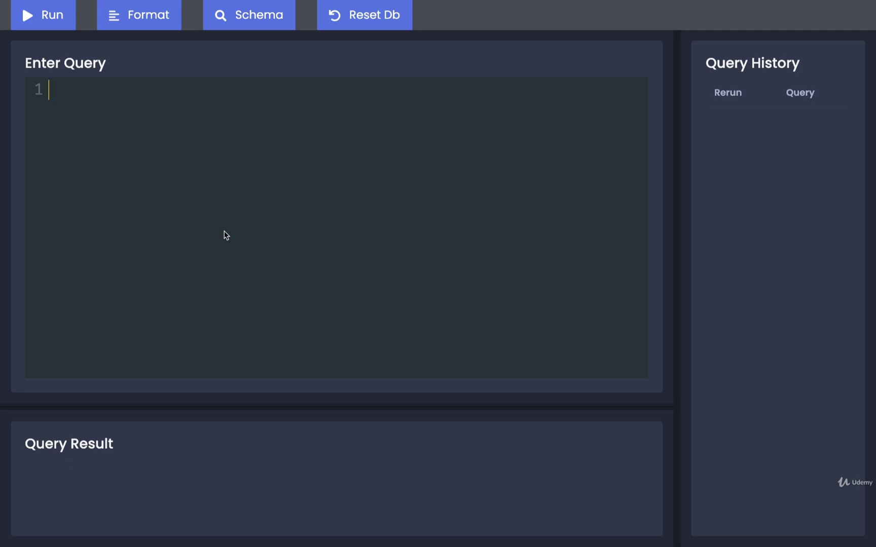
text(SELECT)
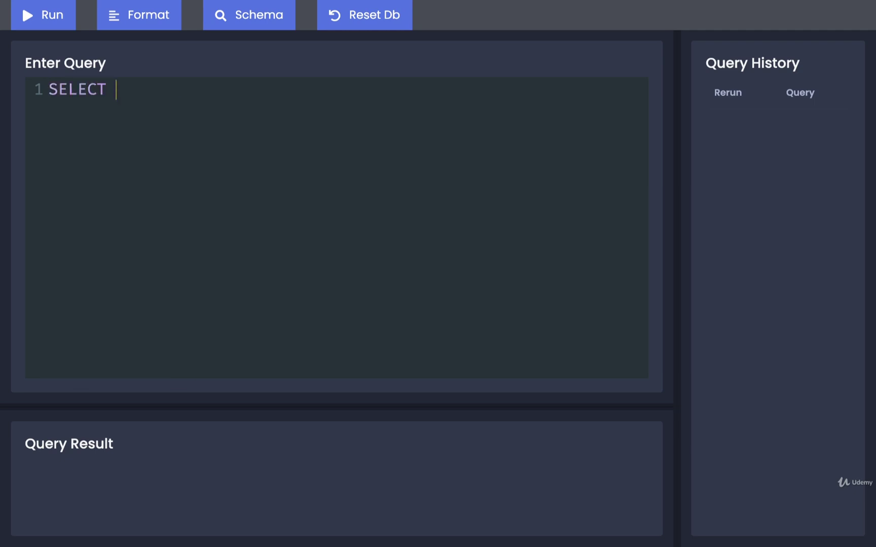
text( contents, user)
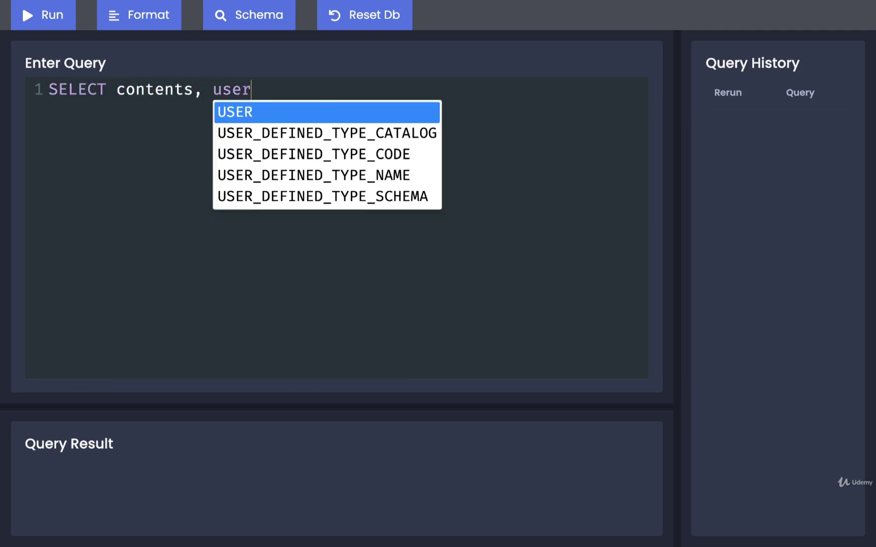
text(name)
key(Return)
text(FROM )
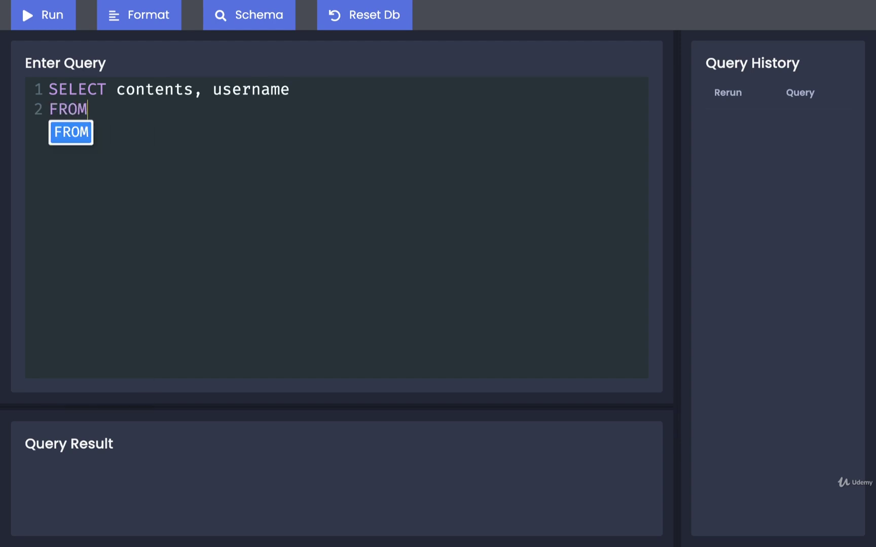
text(comments)
key(Tab)
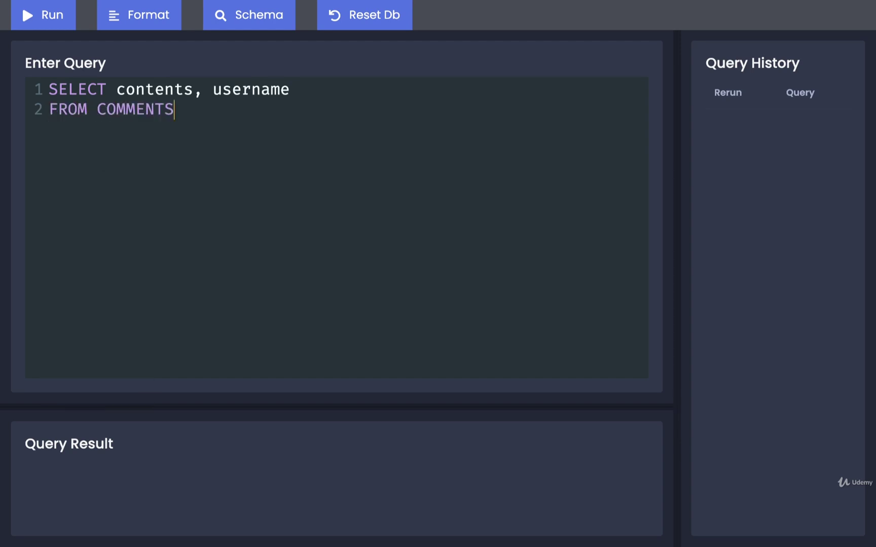
key(ctrl+shift+Left)
text(comments)
key(Return)
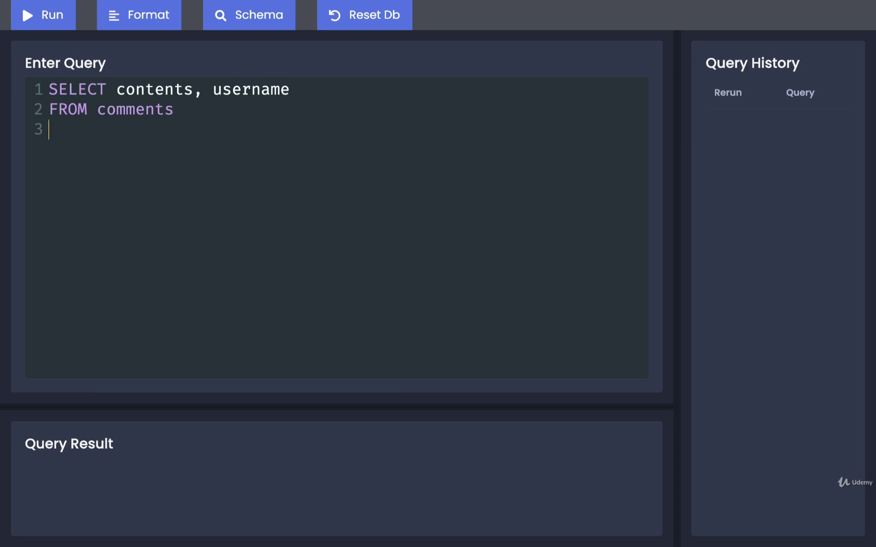
text(JOIN )
text(users ON )
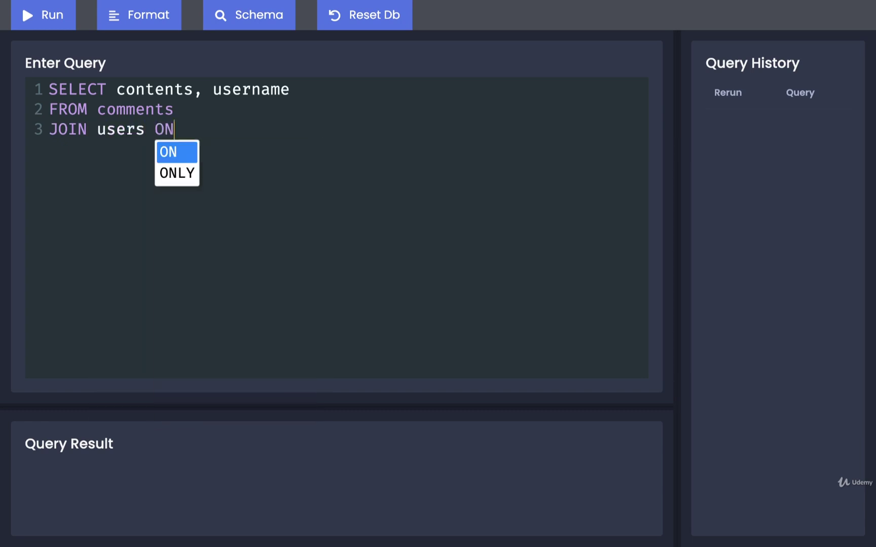
text(users.id)
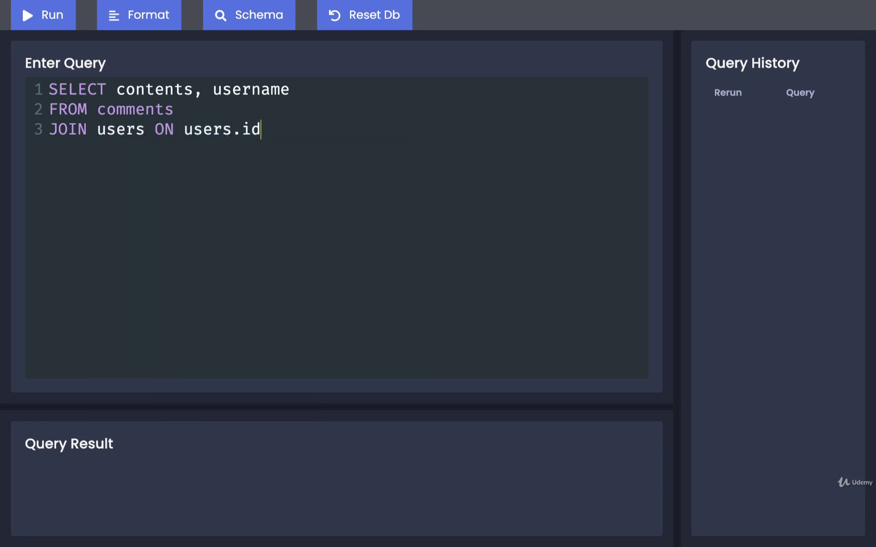
text( = comme)
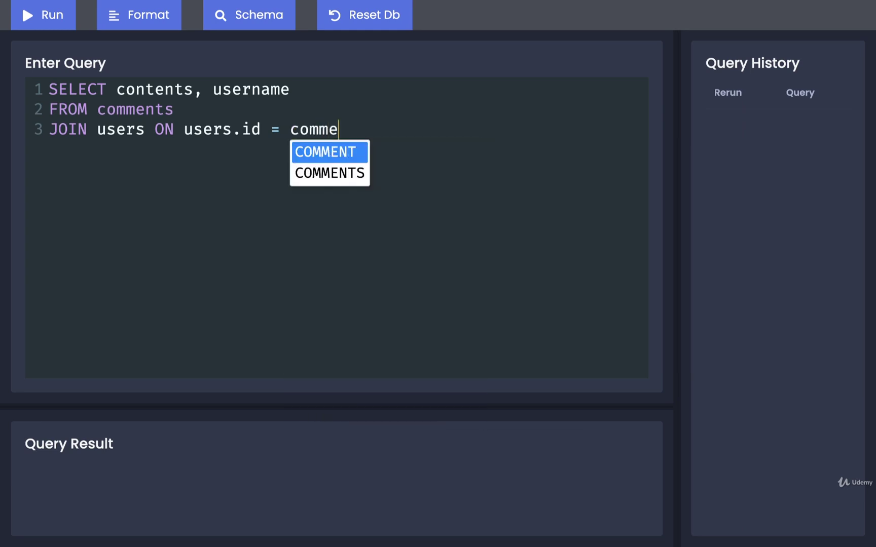
text(nts.user)
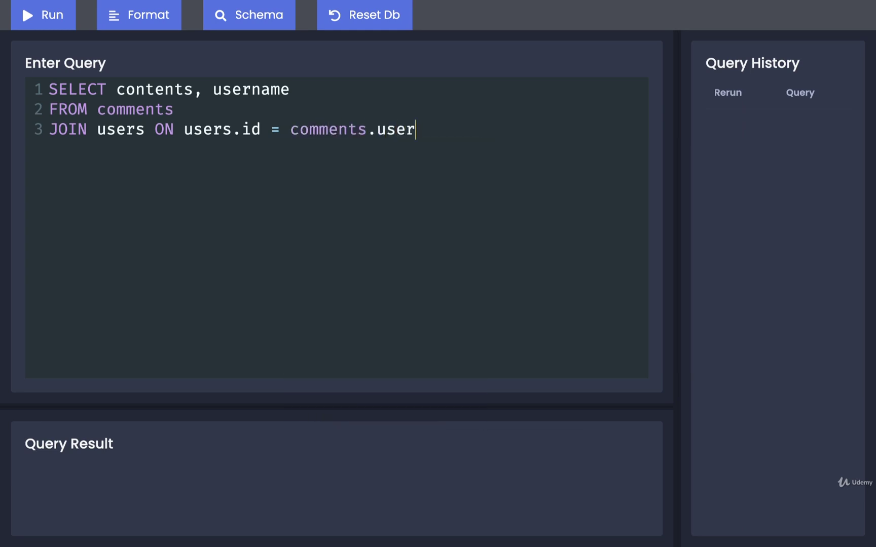
text(_id;)
drag(472, 141, 56, 134)
click(207, 185)
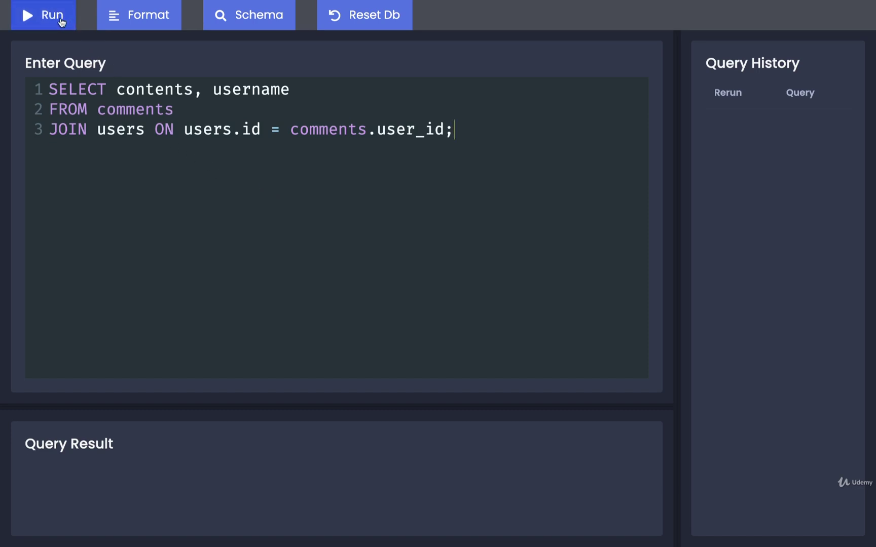
- Run the join query and review the contents and username result columns
click(42, 15)
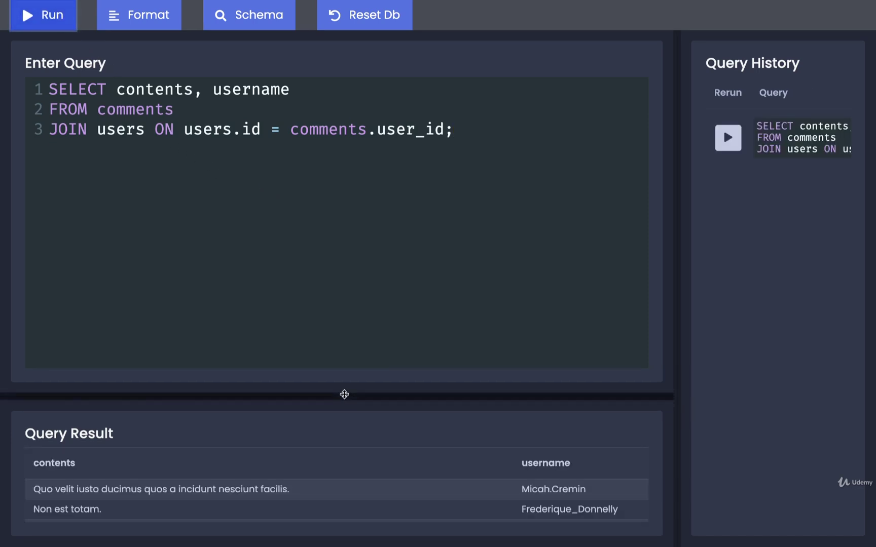
drag(345, 396, 351, 193)
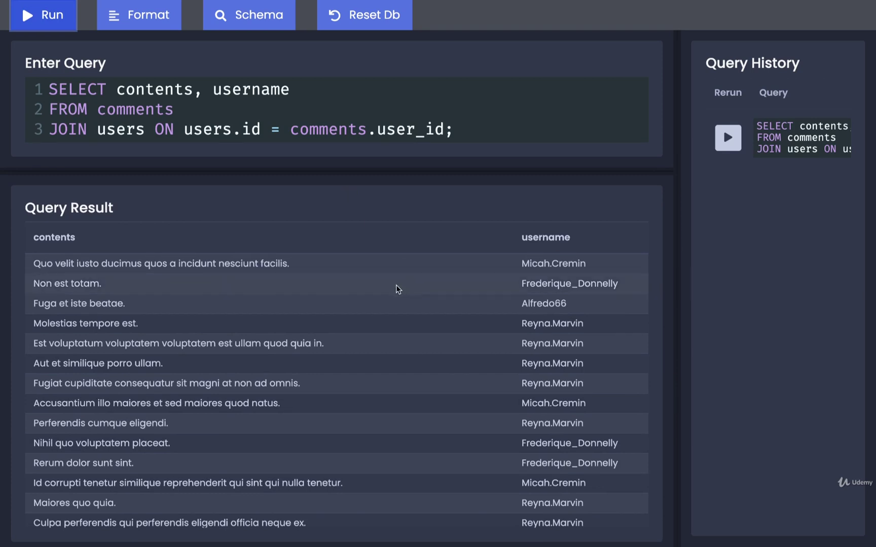
double_click(35, 238)
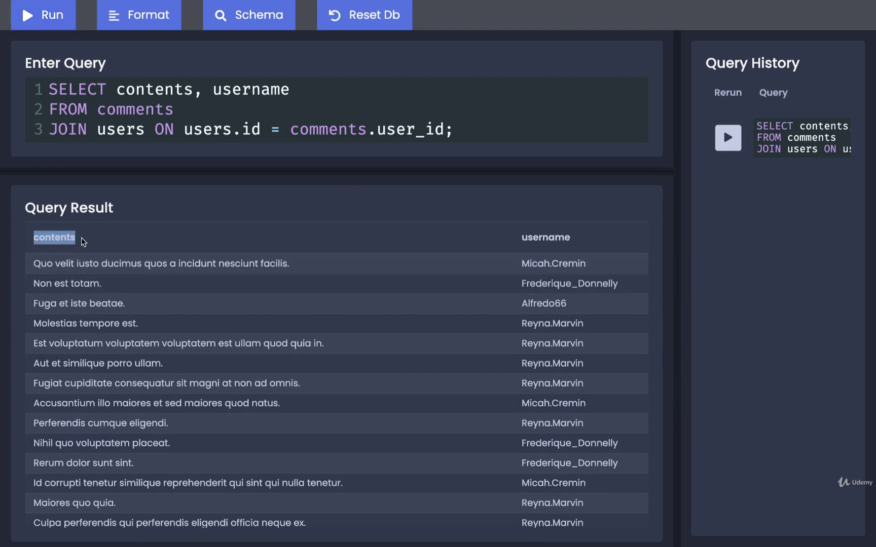
drag(522, 238, 575, 238)
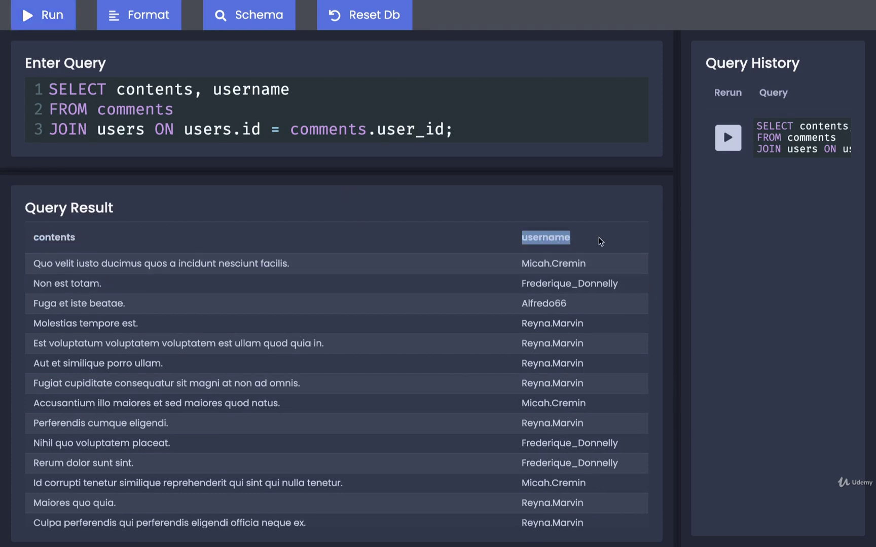
click(614, 240)
- Make the query area taller again and highlight the 'JOIN users' part of line 3
drag(545, 179, 545, 233)
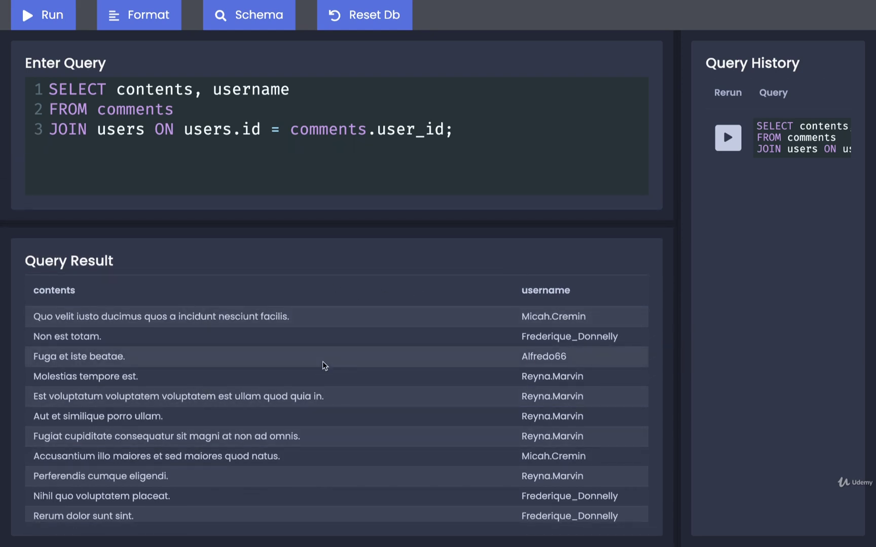
click(254, 168)
drag(86, 129, 68, 130)
click(185, 175)
drag(49, 130, 297, 133)
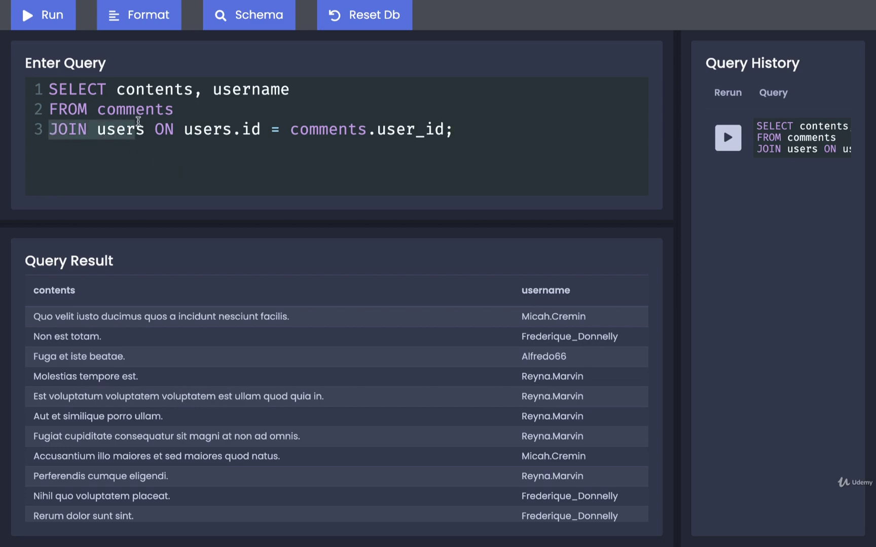
click(341, 167)
key(ctrl+Right)
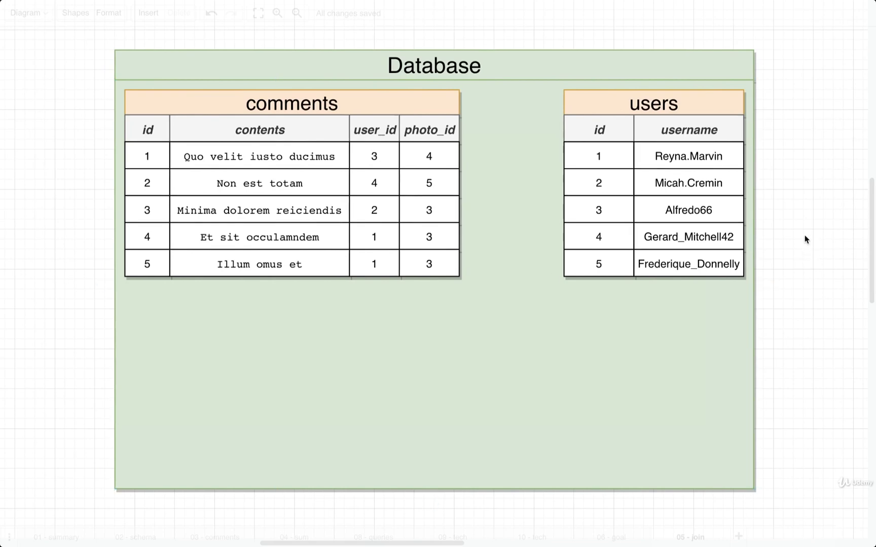
key(ctrl+Left)
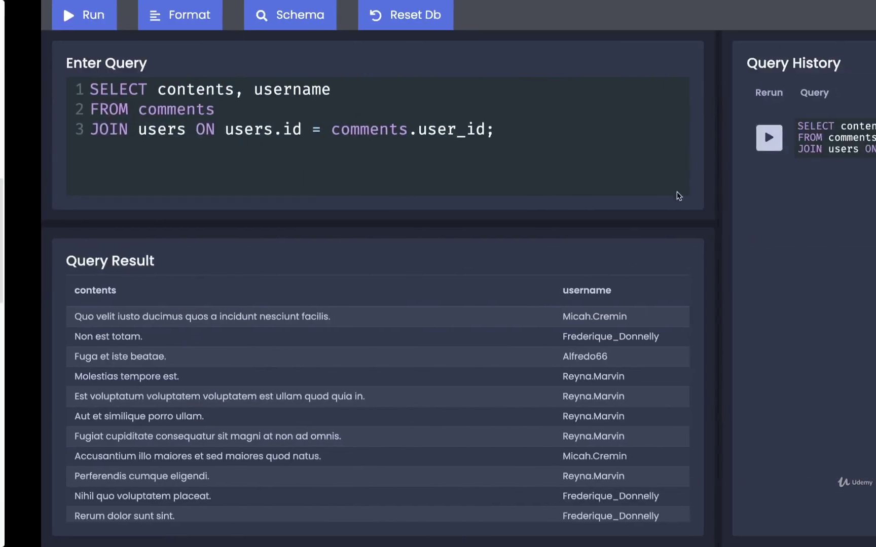
key(ctrl+Right)
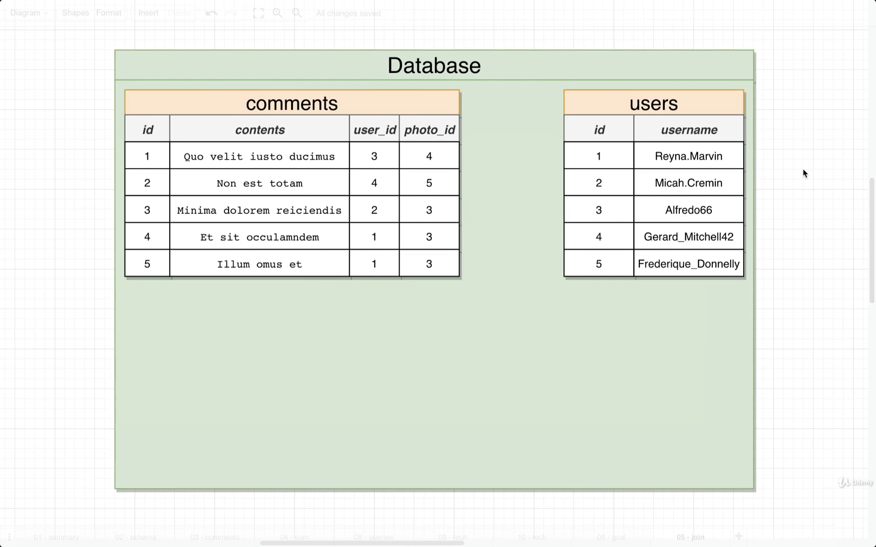
click(346, 102)
click(695, 104)
click(805, 167)
click(310, 130)
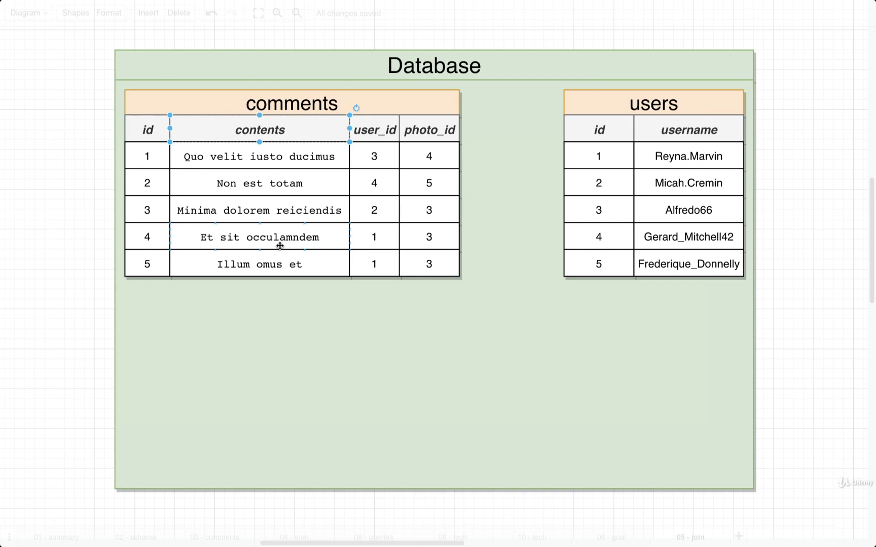
mouse_move(689, 264)
key(ctrl+Right)
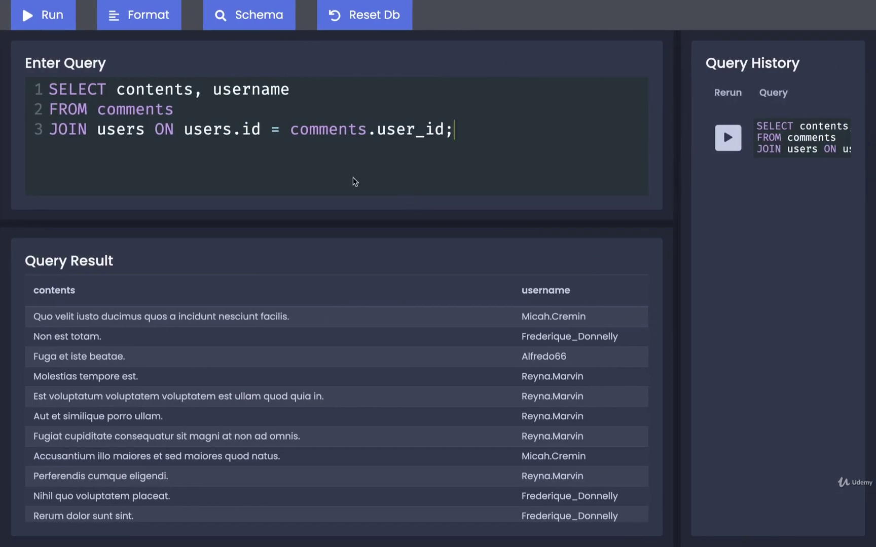
drag(178, 114, 34, 95)
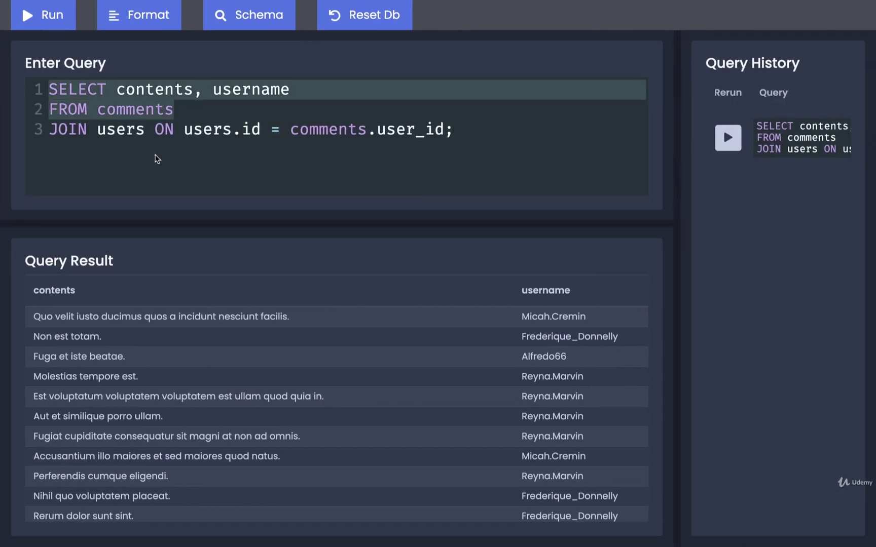
click(177, 129)
drag(177, 110, 49, 109)
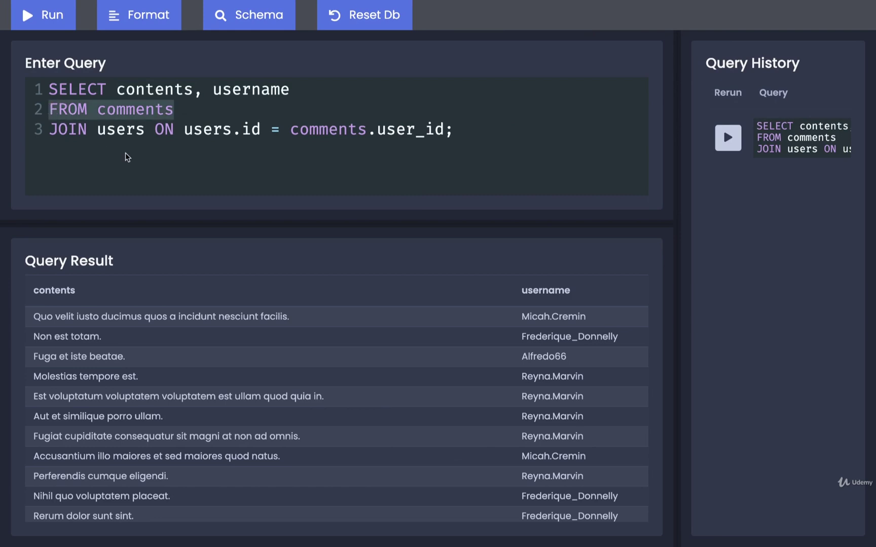
key(ctrl+Left)
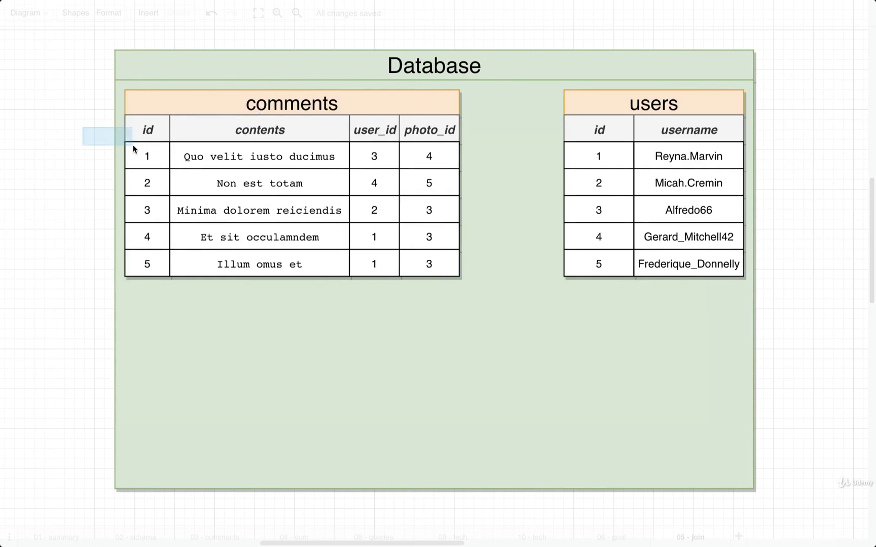
drag(83, 127, 505, 297)
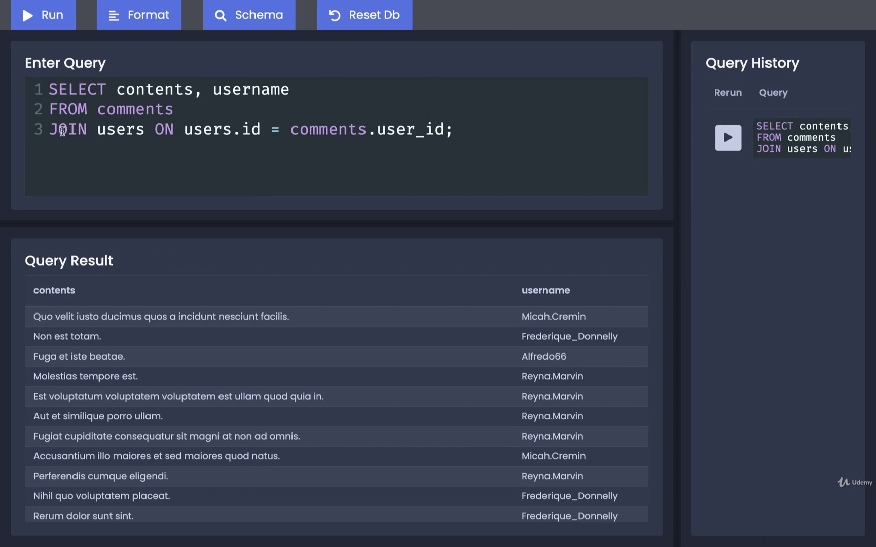
drag(49, 129, 462, 128)
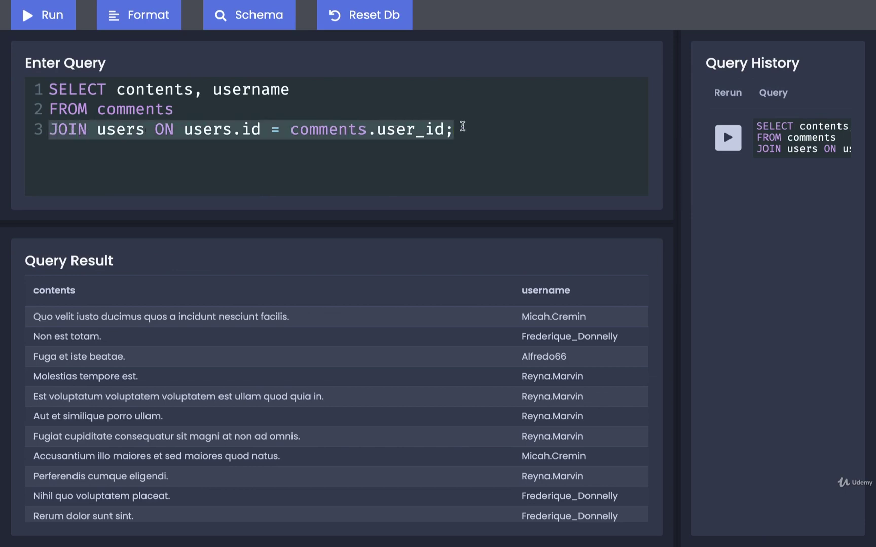
click(76, 127)
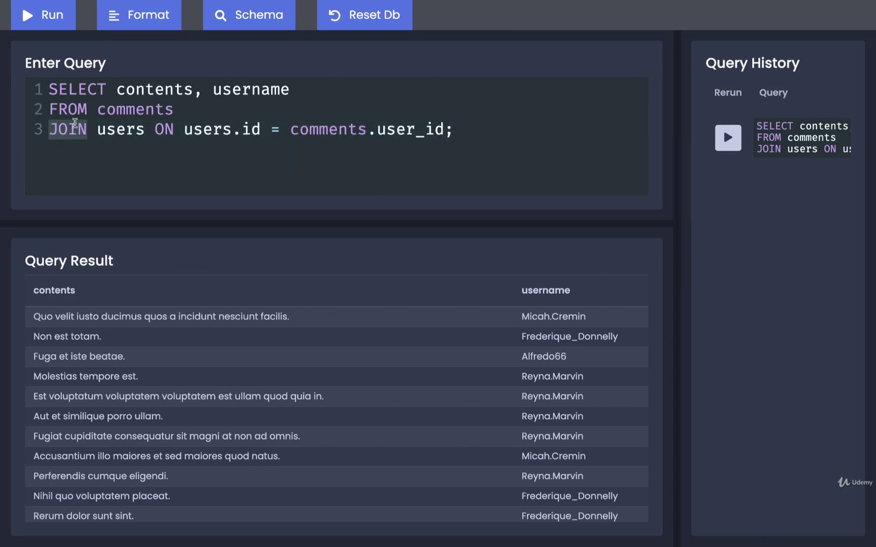
double_click(120, 129)
click(171, 156)
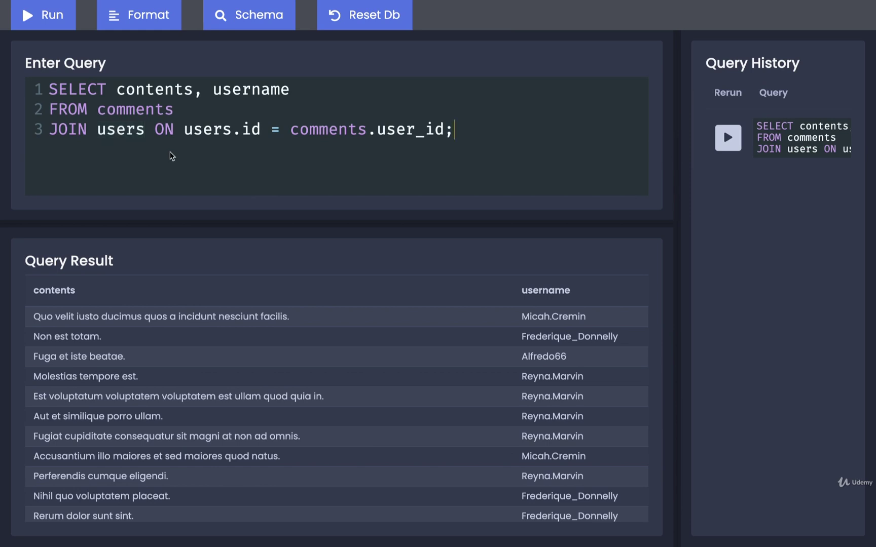
drag(175, 109, 51, 103)
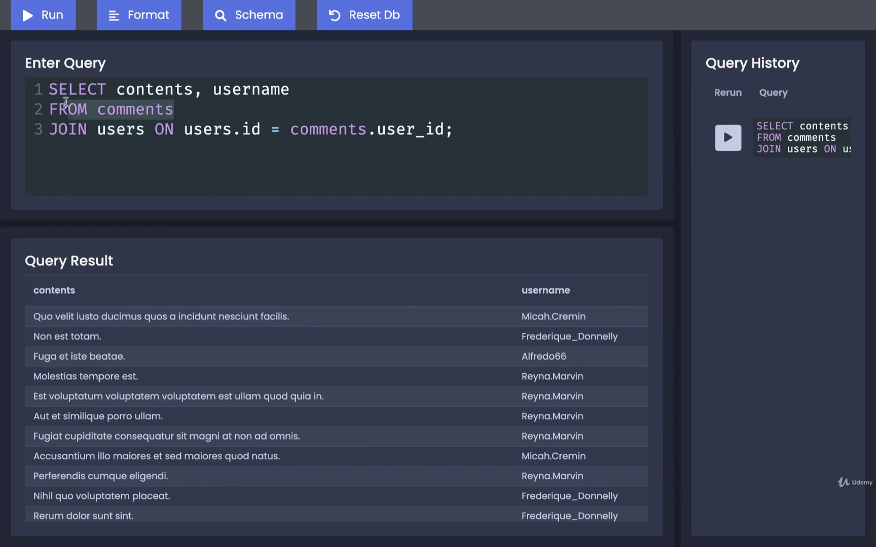
drag(145, 129, 99, 129)
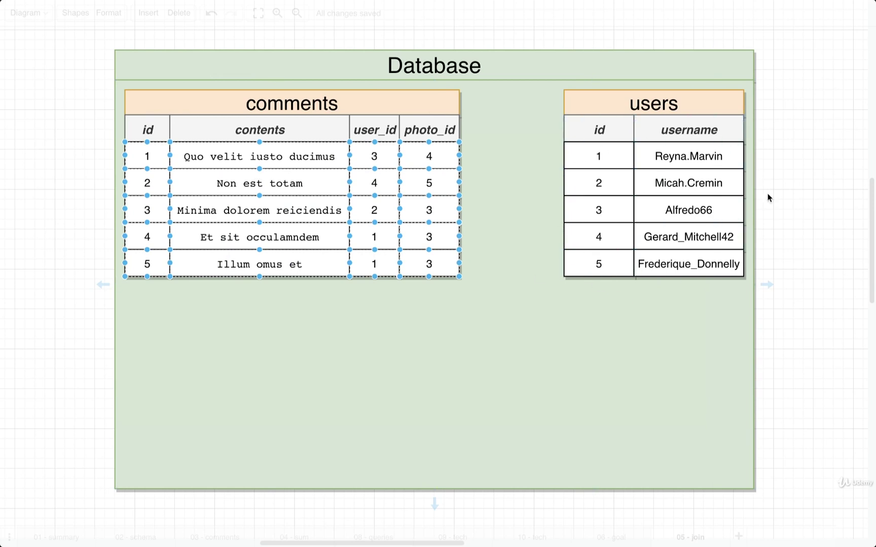
- Duplicate the comments table and move the copy below the original
click(791, 217)
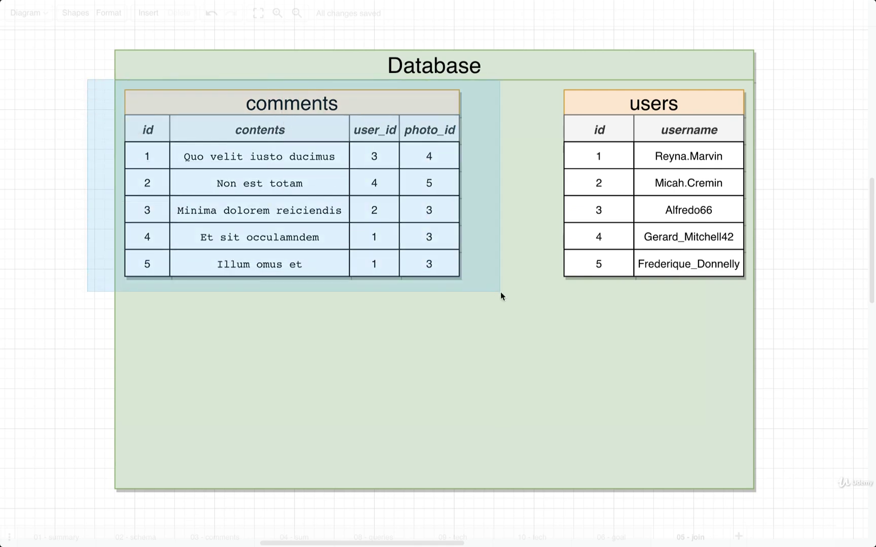
drag(126, 101, 472, 293)
key(ctrl+d)
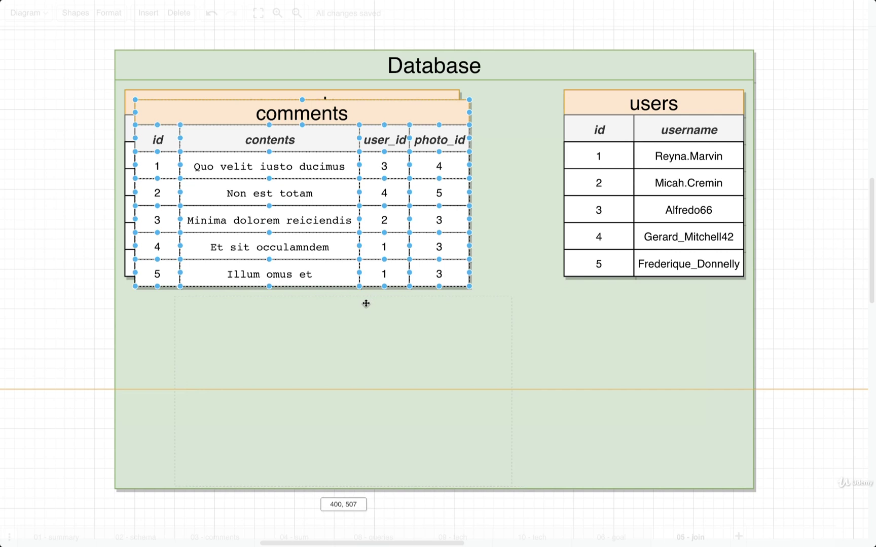
drag(411, 283, 451, 481)
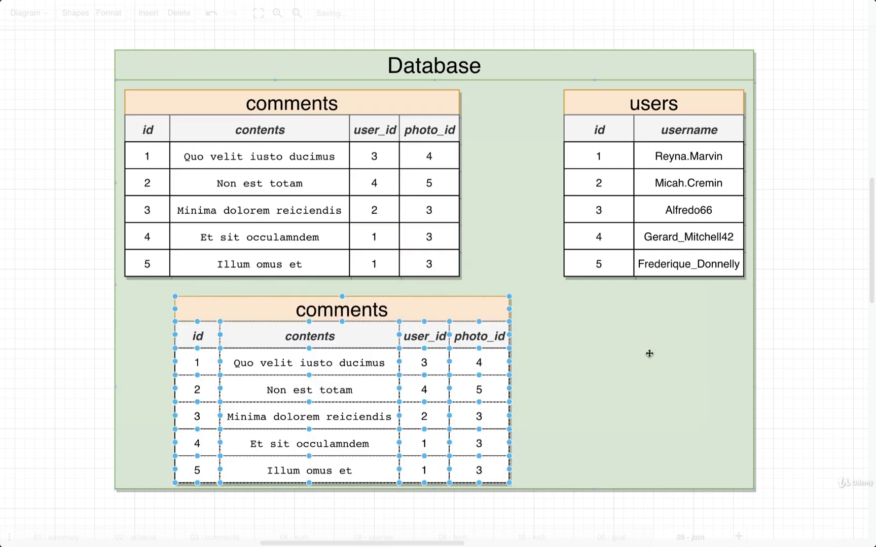
- Widen the copy's header and retitle it 'comments with users'
click(454, 310)
drag(510, 310, 709, 309)
double_click(633, 311)
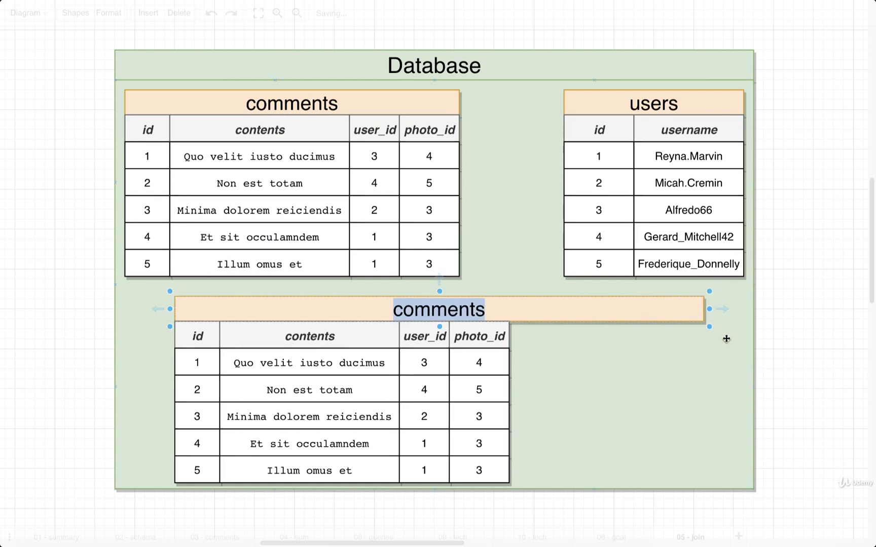
key(Right)
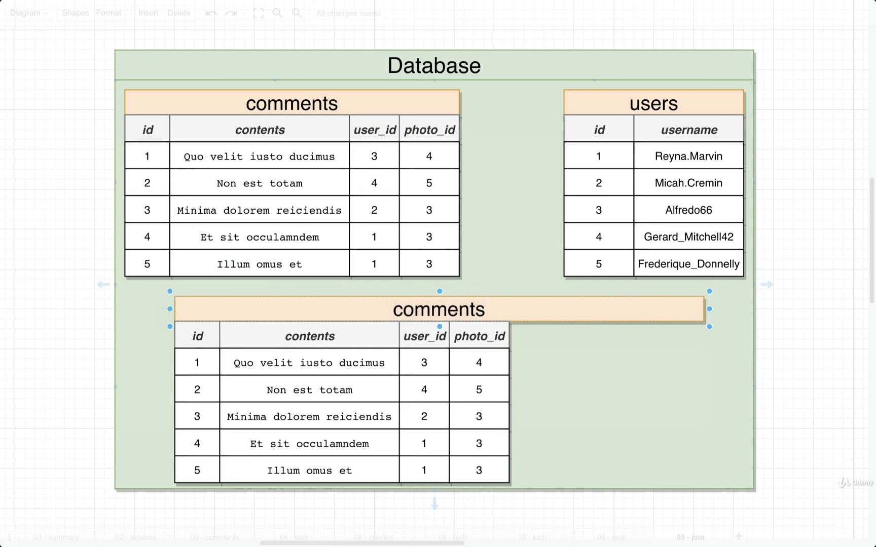
text(with users)
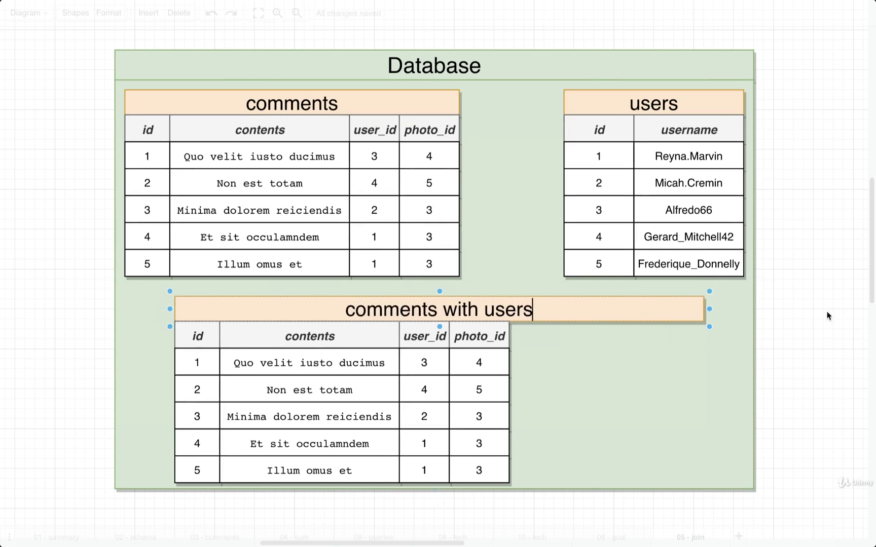
click(828, 317)
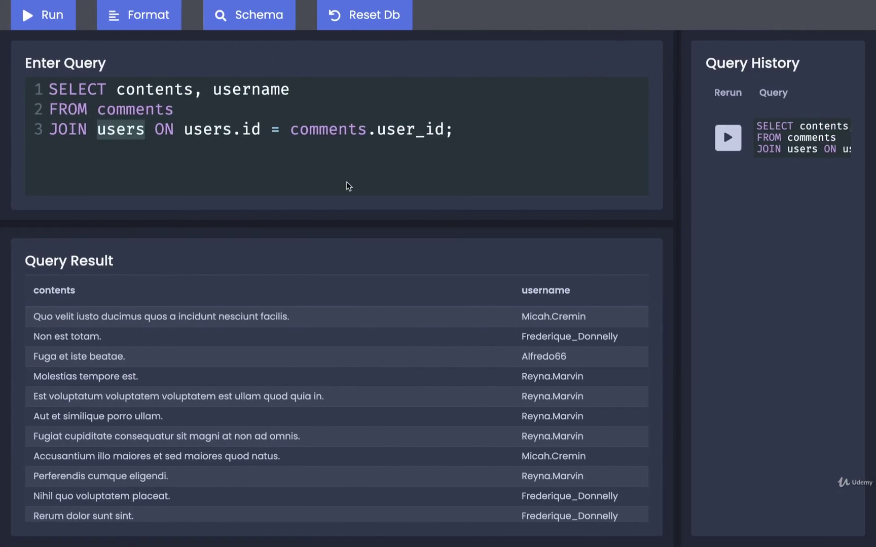
drag(176, 130, 156, 131)
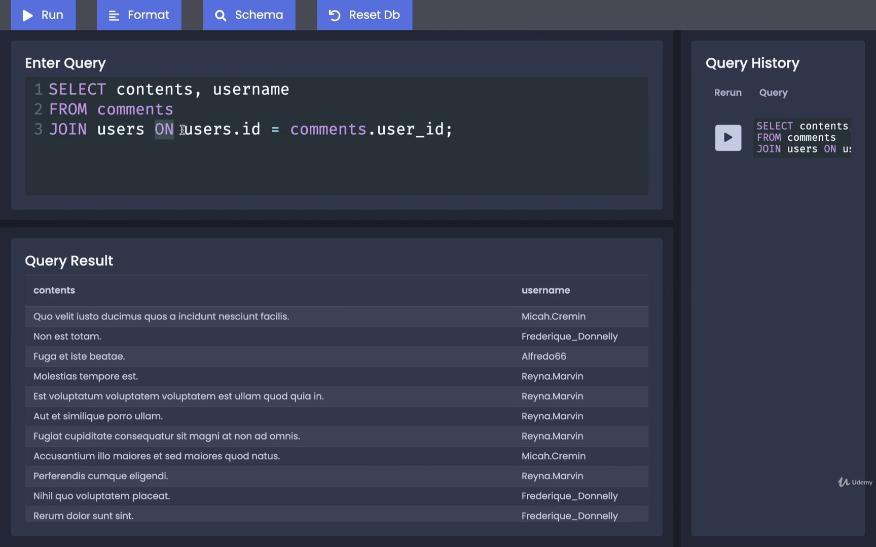
drag(183, 130, 447, 130)
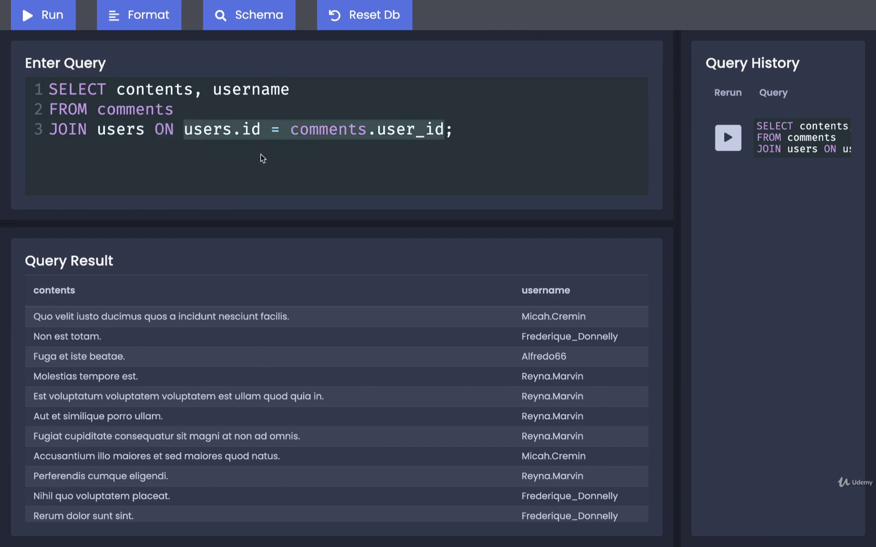
click(196, 136)
drag(184, 130, 261, 129)
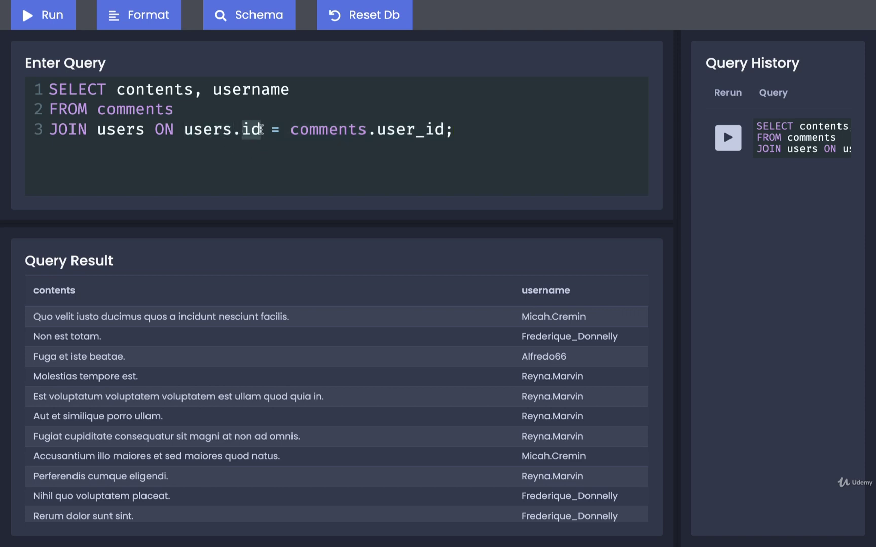
drag(290, 129, 368, 130)
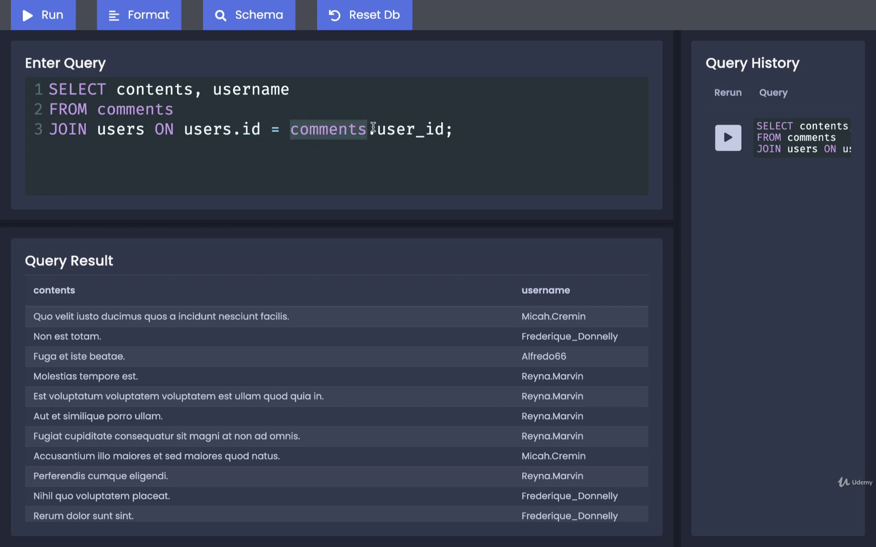
drag(377, 129, 446, 130)
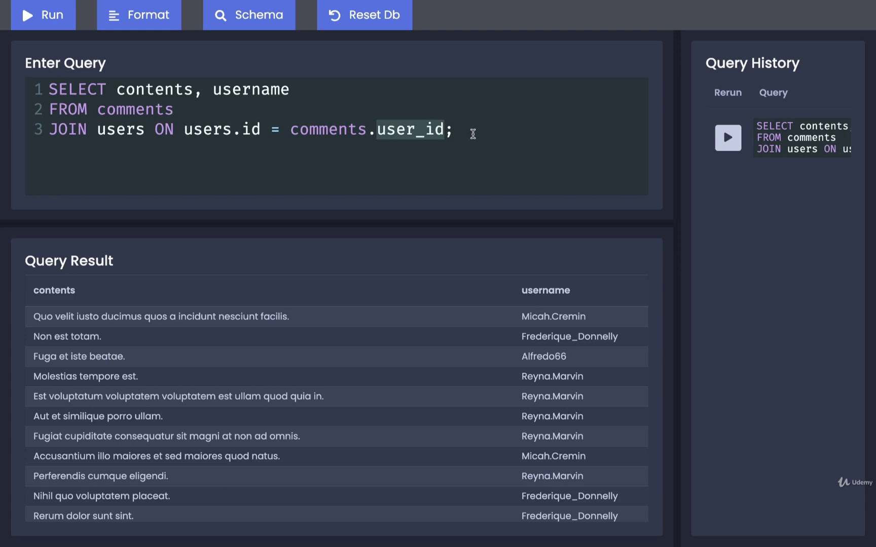
click(472, 134)
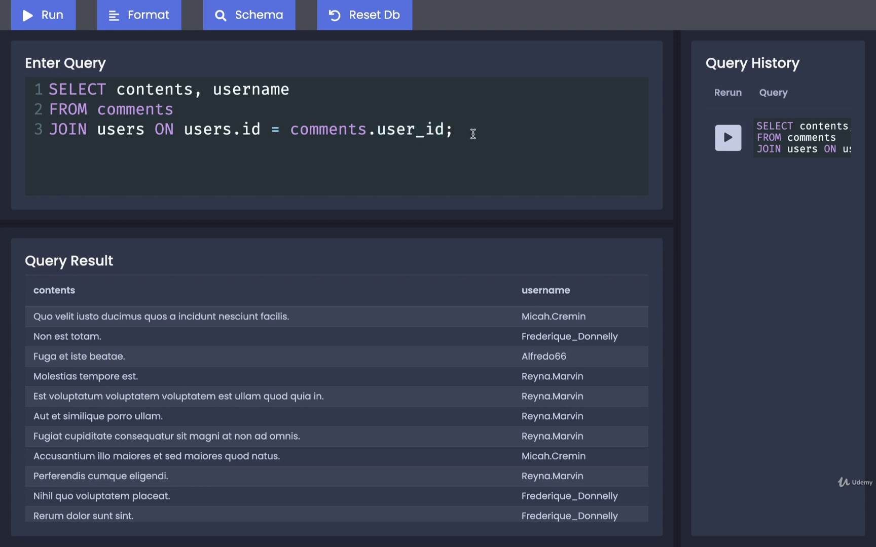
drag(456, 129, 184, 129)
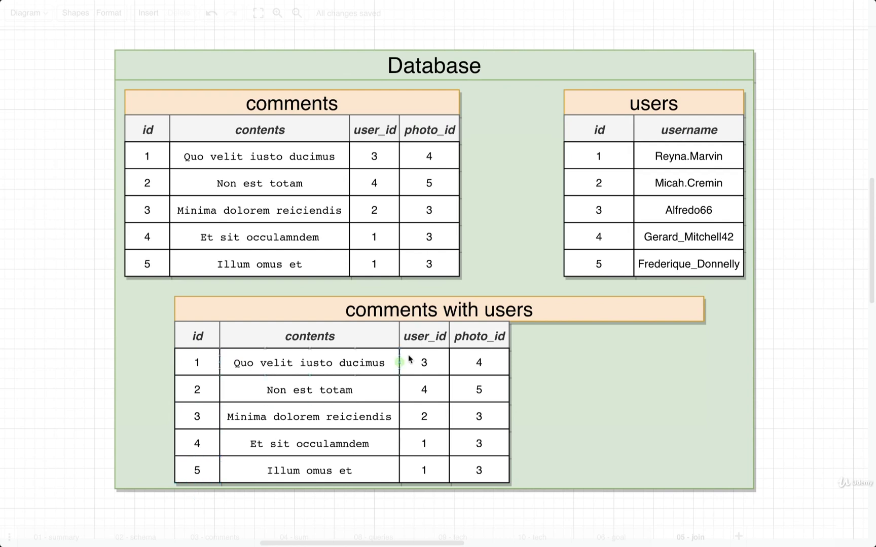
- Copy the users row 3 | Alfredo66 beside the first comment, whose user_id is 3
click(427, 333)
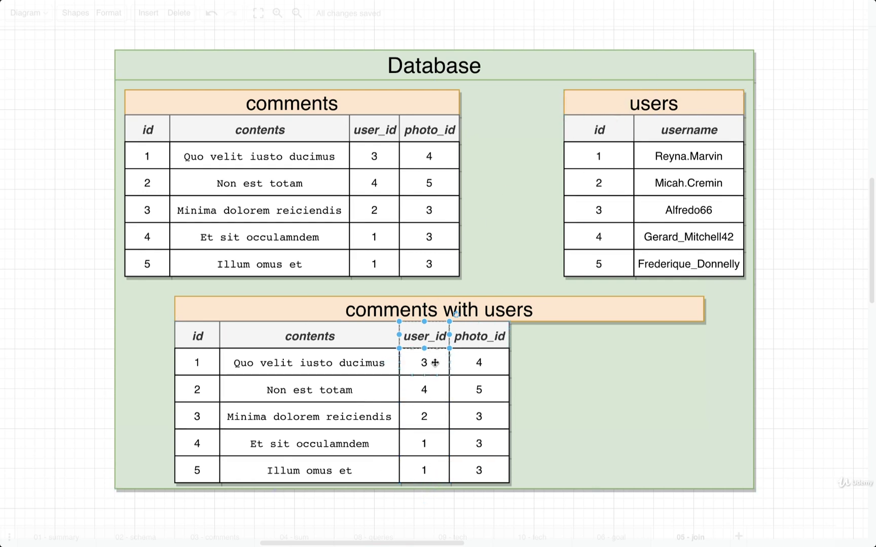
click(430, 361)
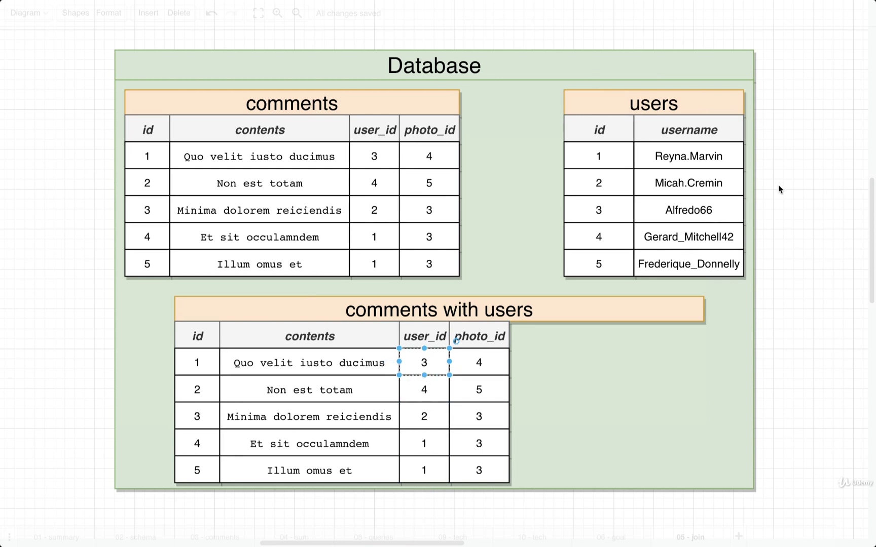
click(791, 203)
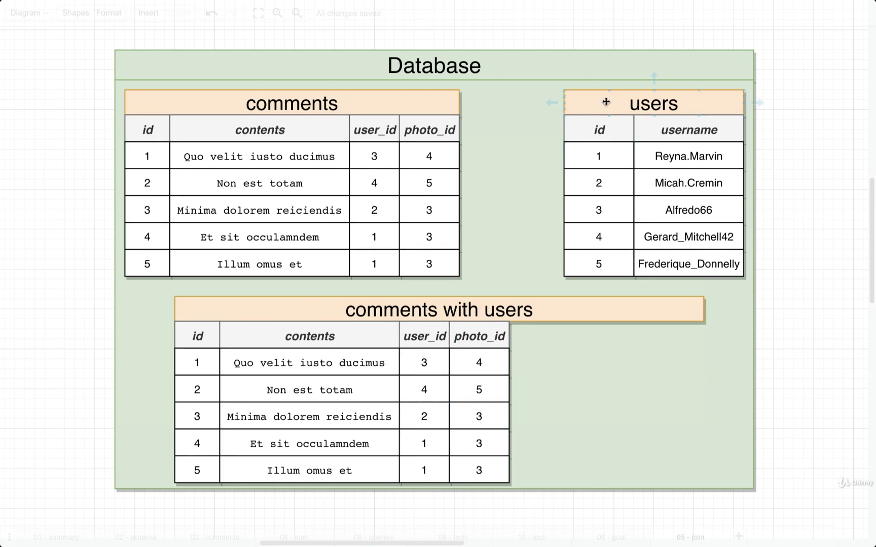
click(610, 209)
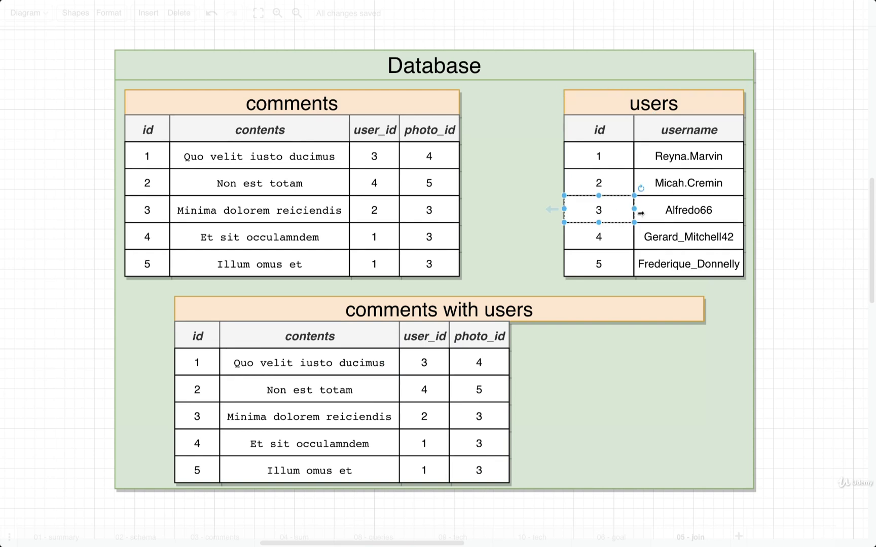
drag(808, 232, 541, 198)
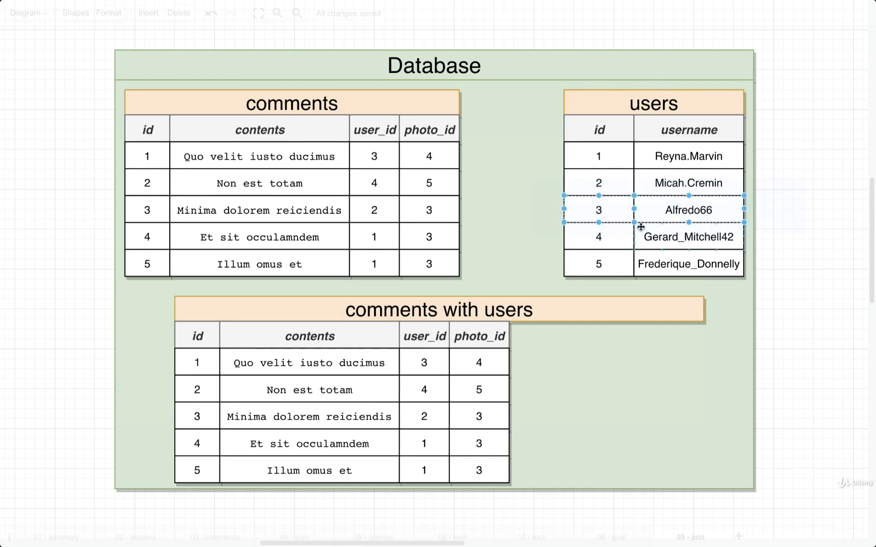
mouse_move(599, 210)
mouse_down()
mouse_move(609, 220)
mouse_move(546, 363)
mouse_up()
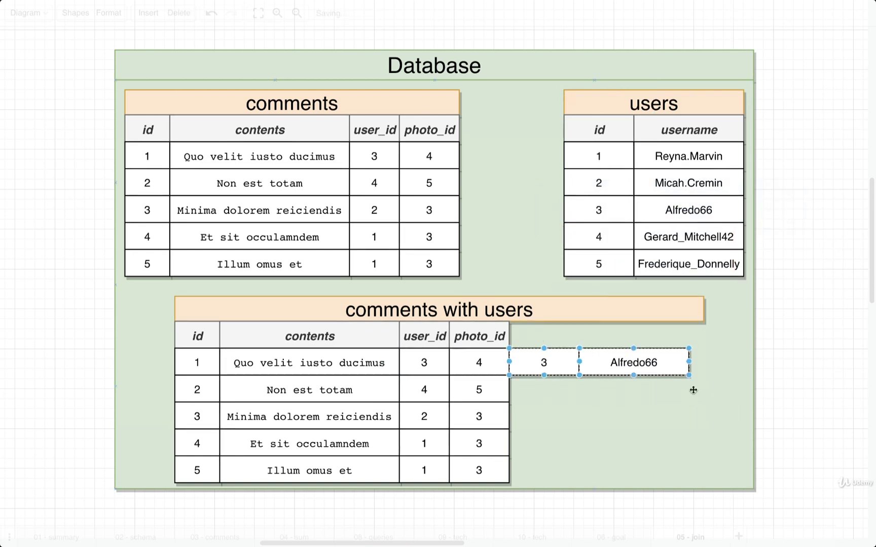
click(604, 311)
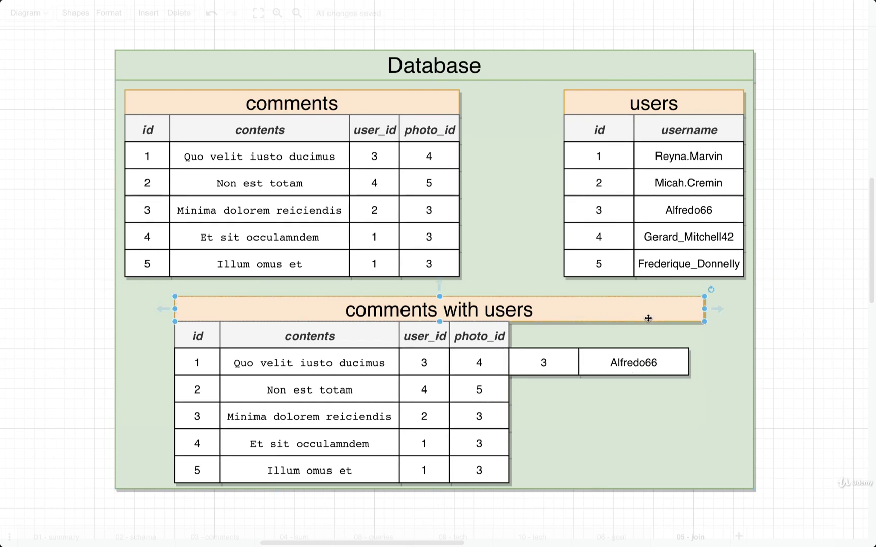
- Copy the id and username header row above the Alfredo66 row
click(618, 137)
drag(673, 131, 615, 330)
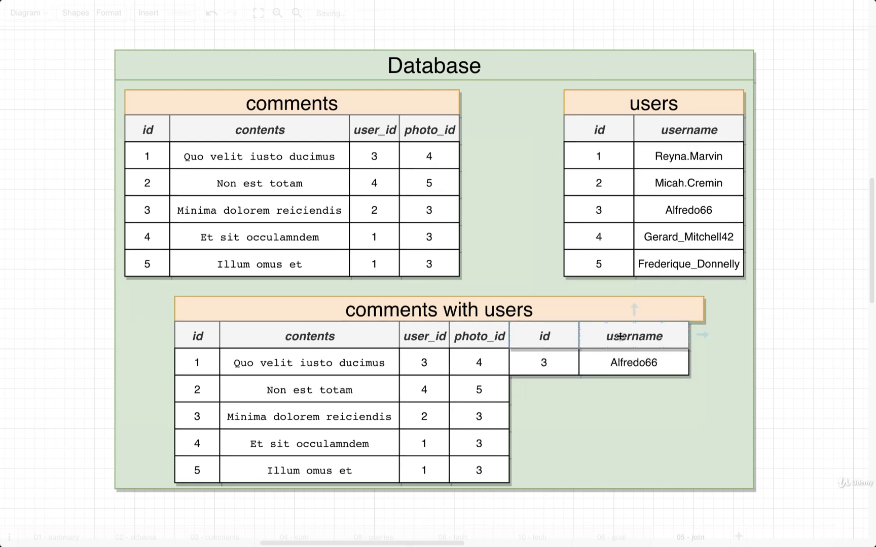
click(651, 233)
click(418, 390)
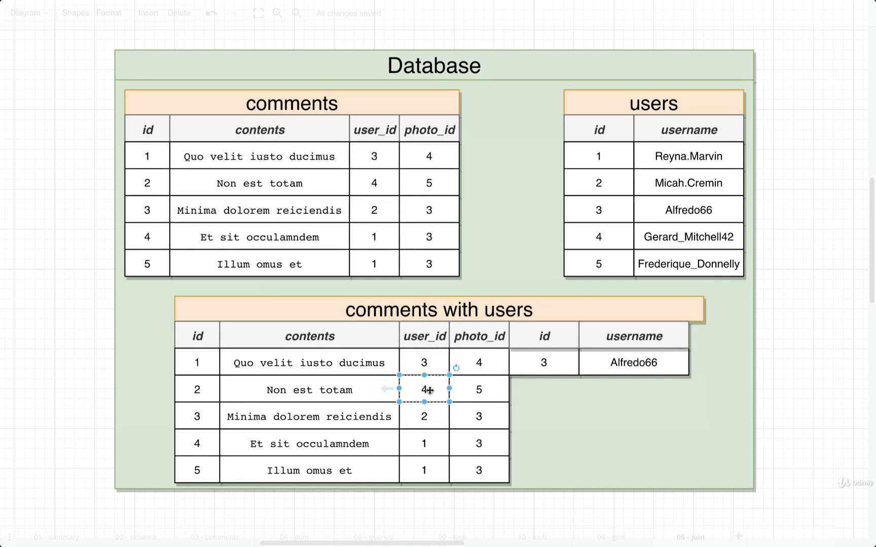
click(618, 103)
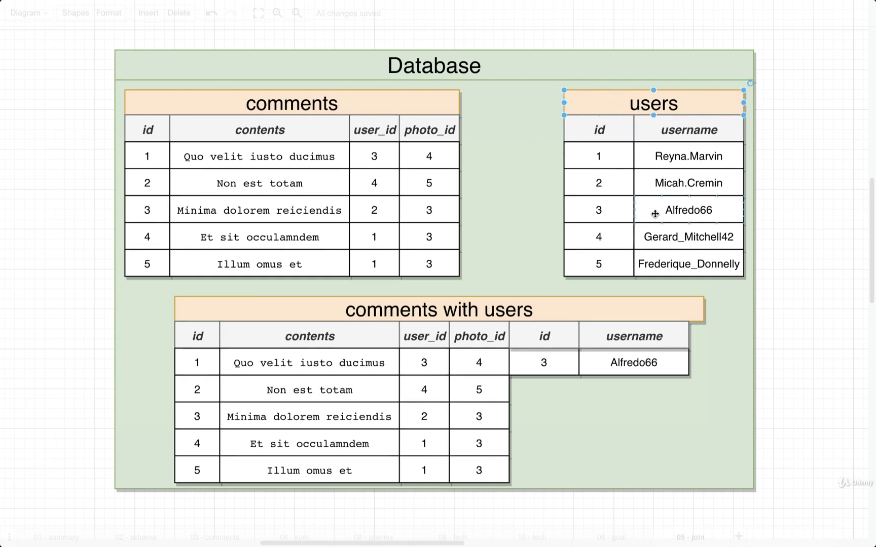
drag(797, 260, 554, 221)
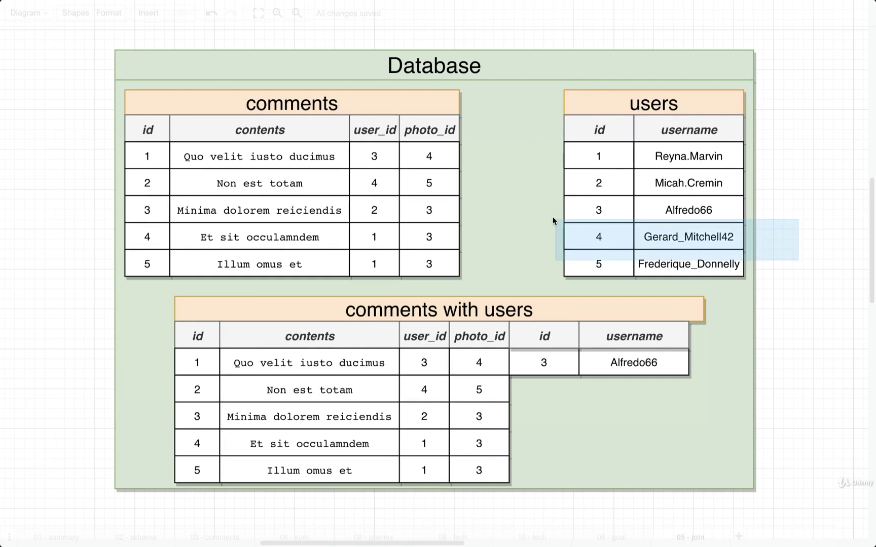
drag(598, 238, 530, 382)
click(429, 415)
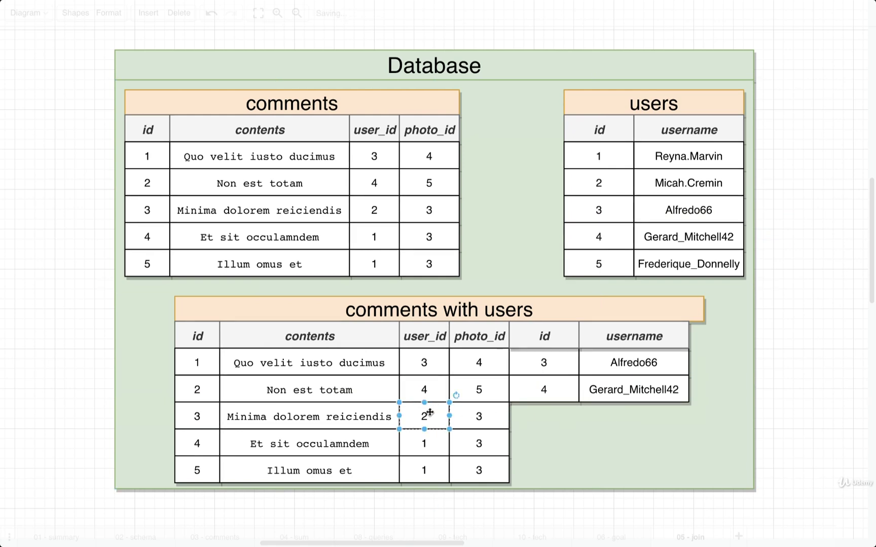
- Copy Micah.Cremin beside the third comment and Reyna.Marvin beside the fourth and fifth
drag(798, 198, 540, 168)
drag(598, 184, 533, 416)
click(425, 443)
drag(790, 184, 542, 141)
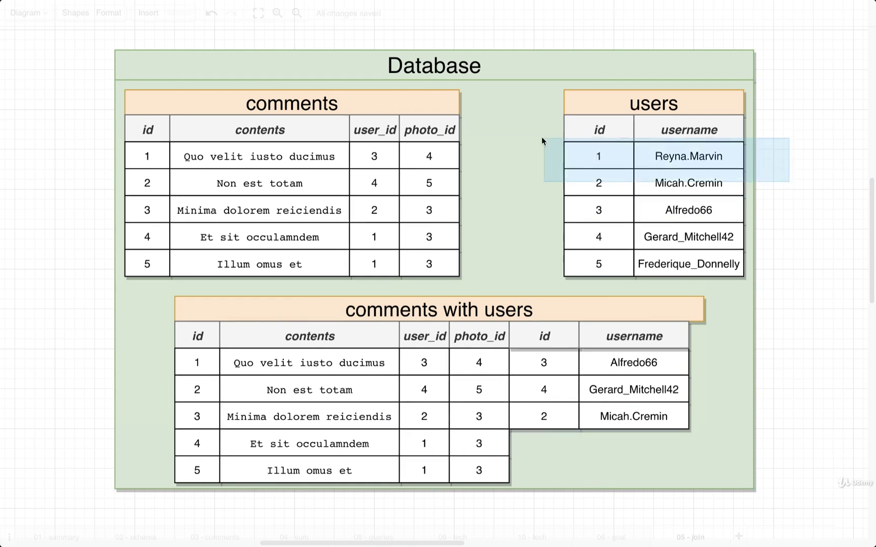
drag(599, 157, 525, 432)
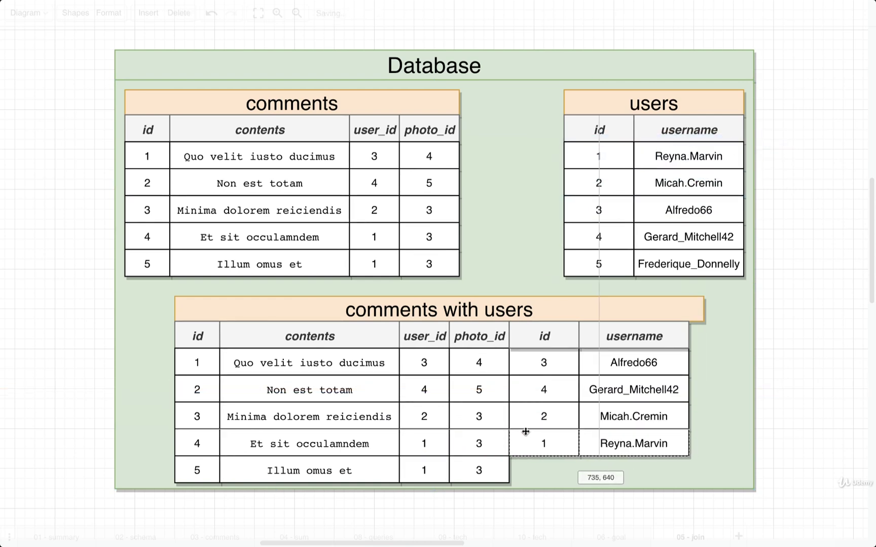
click(429, 468)
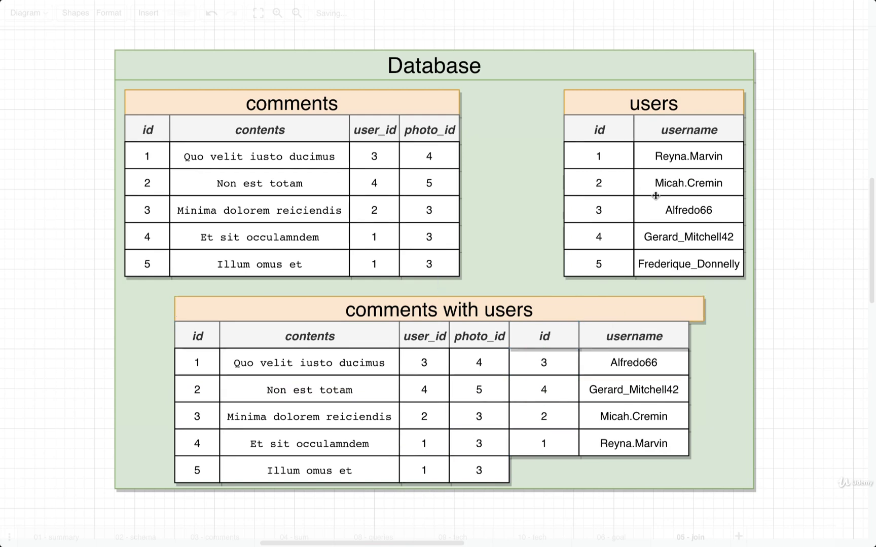
drag(599, 156, 532, 476)
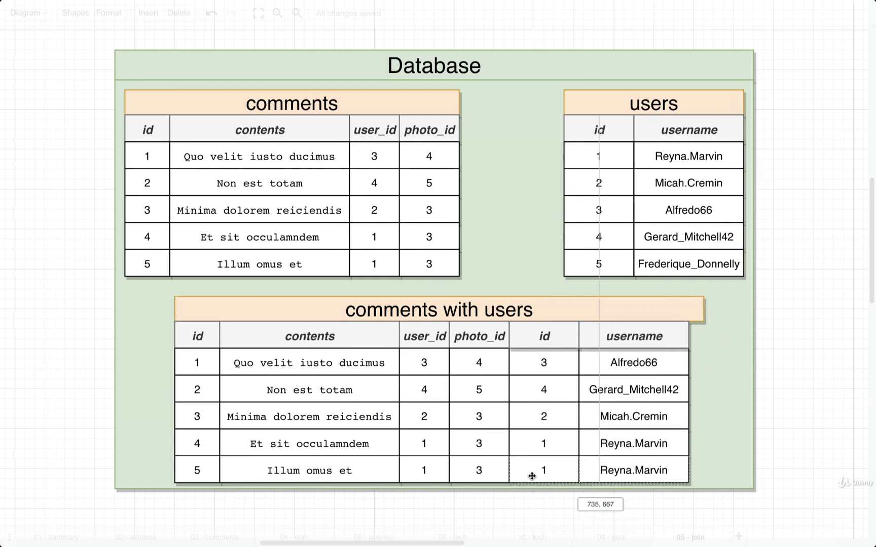
click(792, 355)
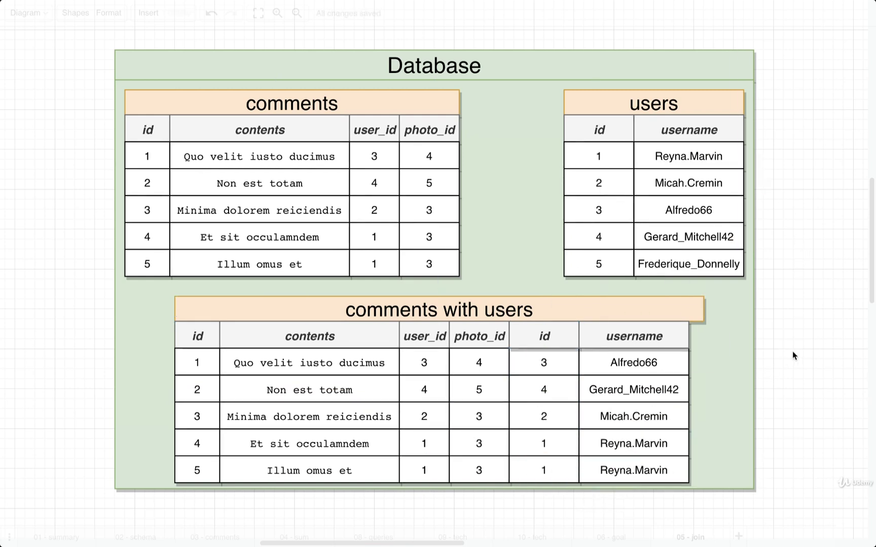
- Narrow the 'comments with users' title bar to the table width
click(677, 312)
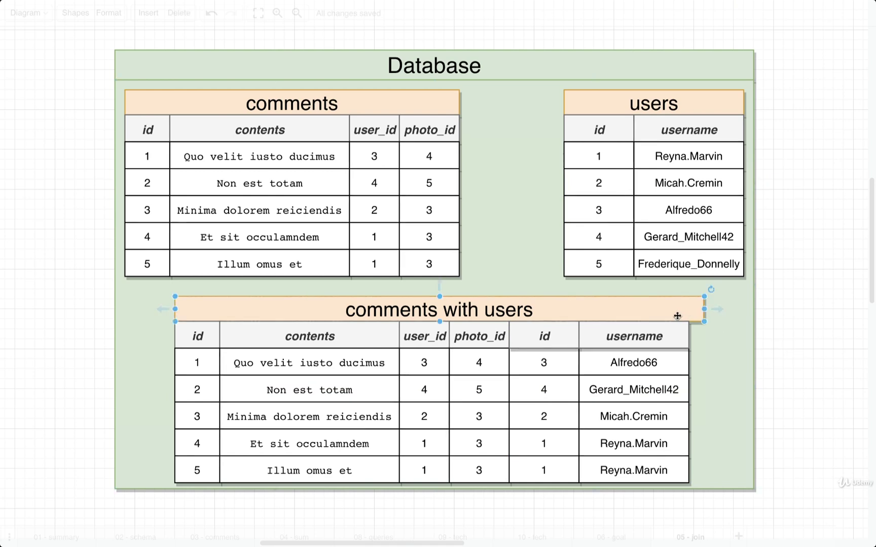
drag(703, 311, 694, 312)
click(802, 317)
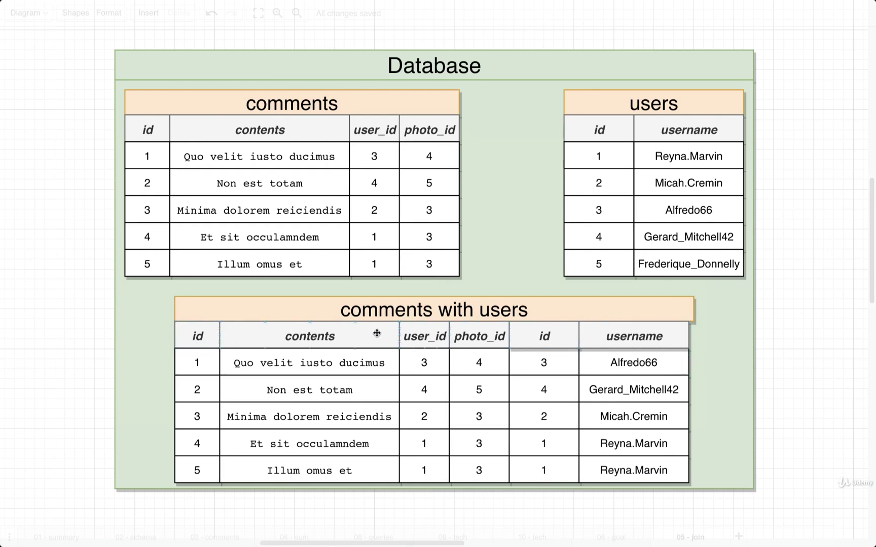
click(347, 331)
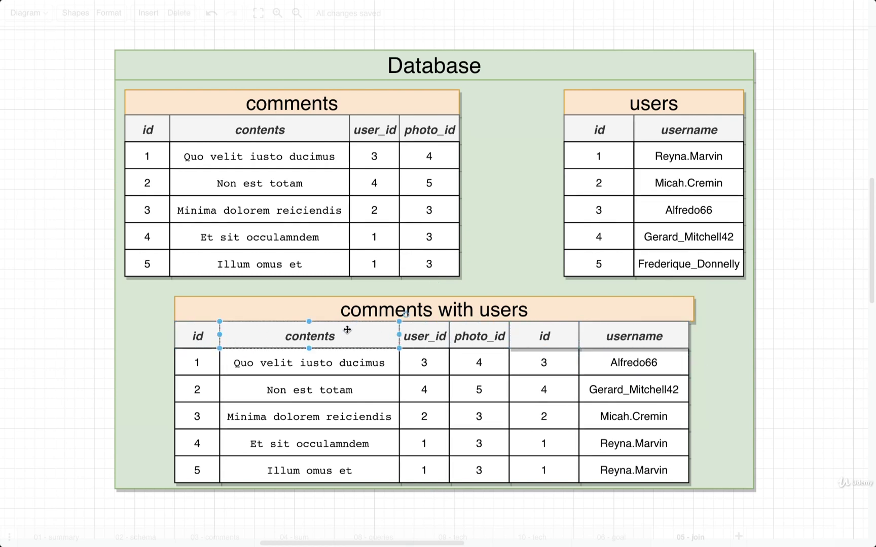
click(623, 337)
scroll(637, 421, down, 3)
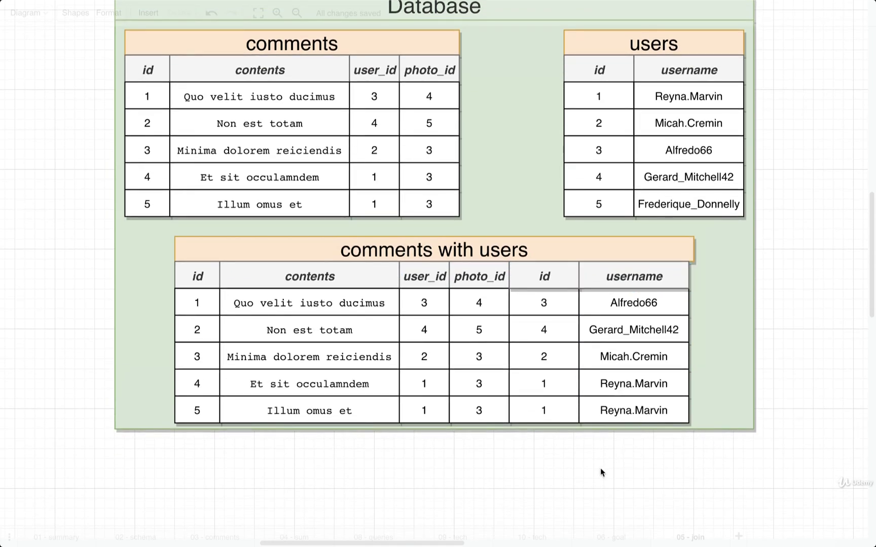
- Delete the user_id, photo_id and both id columns, leaving contents and username
drag(600, 468, 381, 259)
key(Delete)
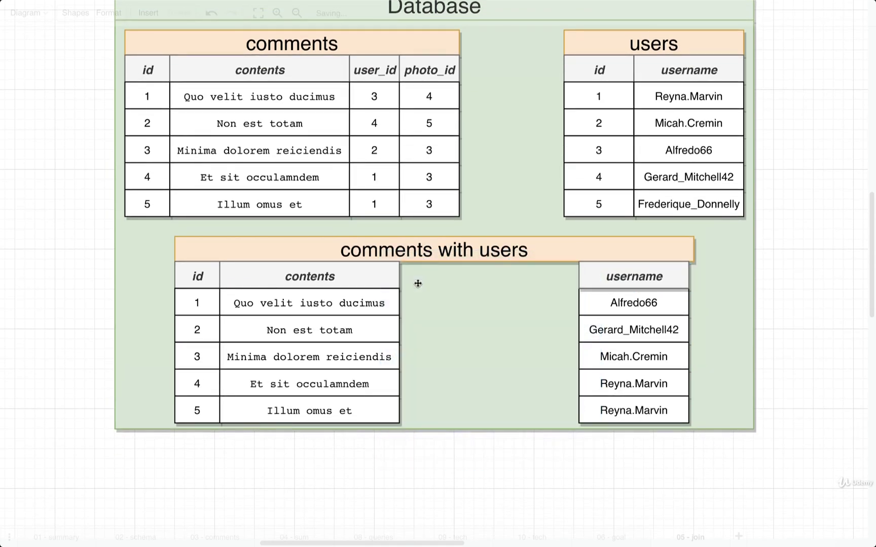
drag(245, 471, 153, 257)
key(Delete)
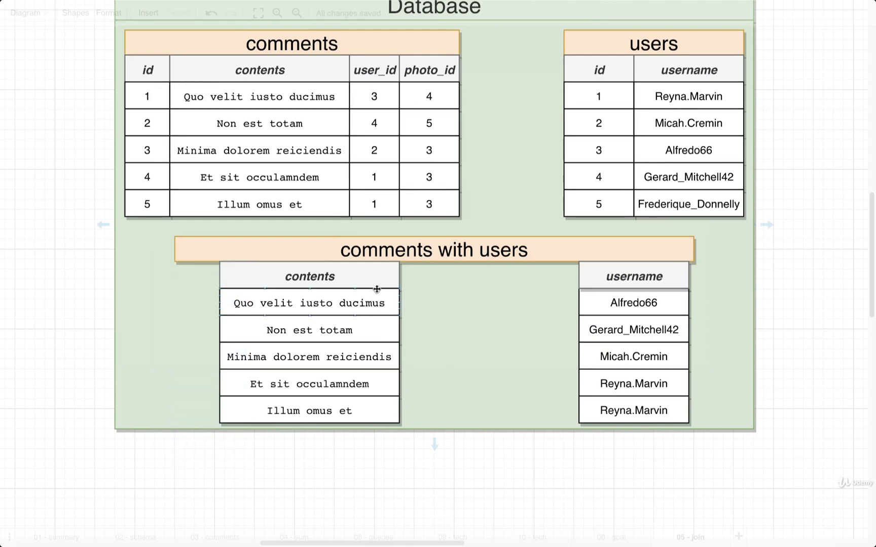
click(630, 271)
key(ctrl+Right)
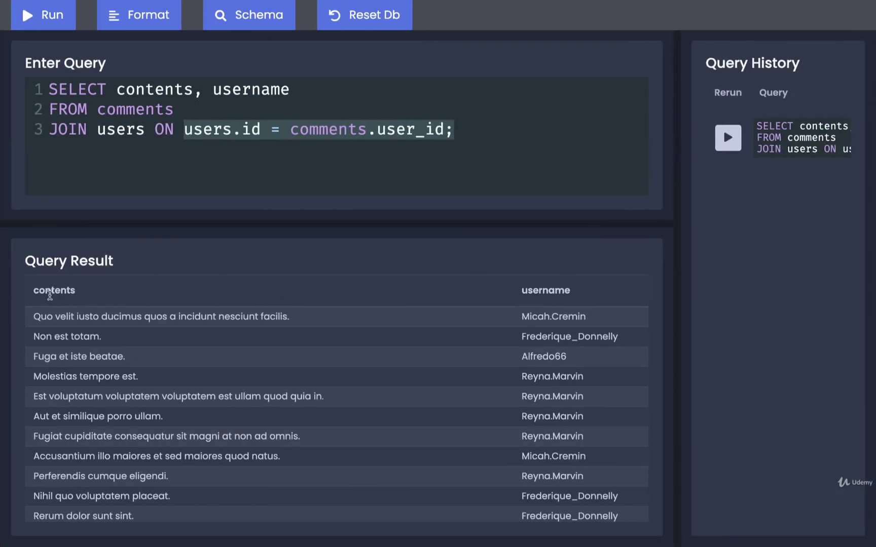
- Mark the contents and username columns in the query result
drag(38, 290, 75, 290)
drag(522, 293, 594, 294)
key(ctrl+Left)
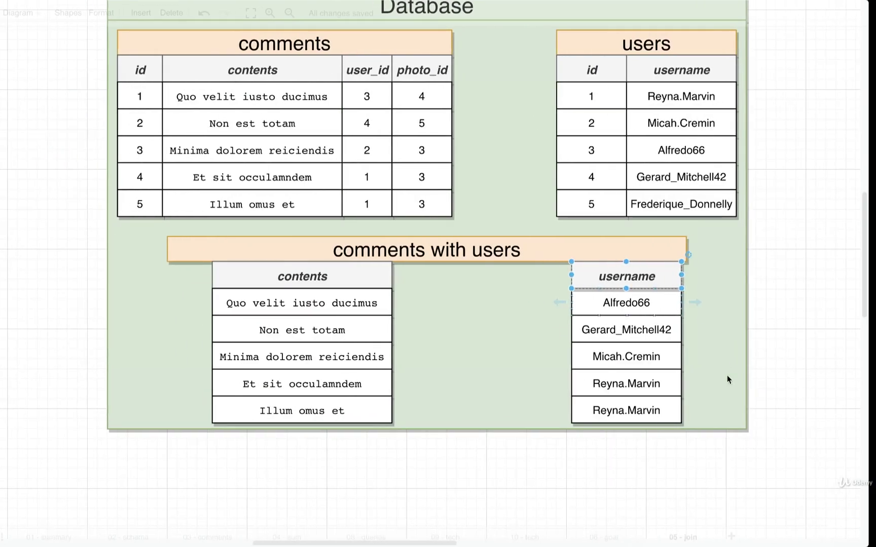
- Select the photo_id column in the restored 'comments with users' table
click(613, 456)
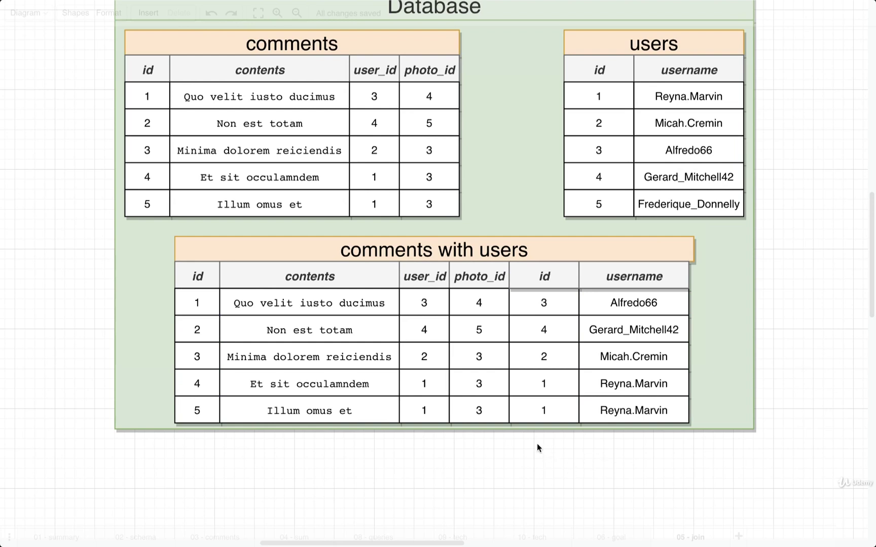
drag(521, 438, 435, 264)
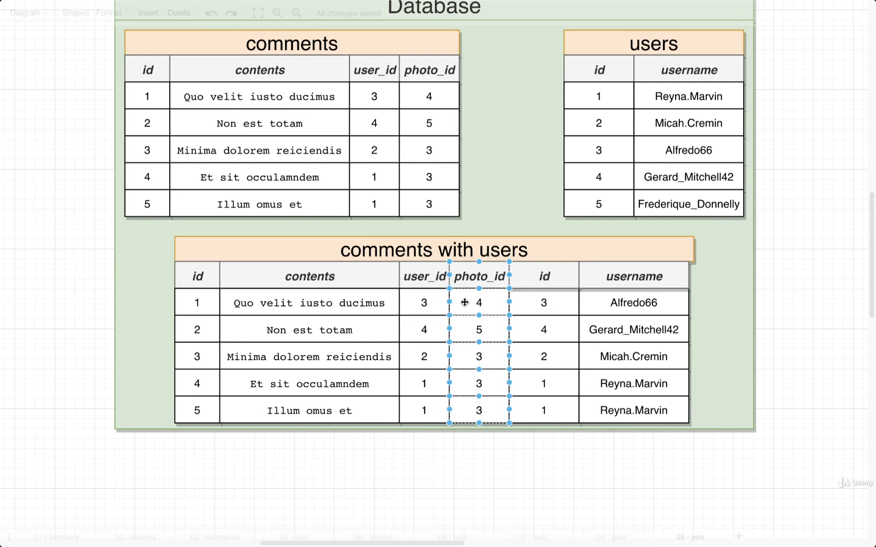
key(ctrl+Right)
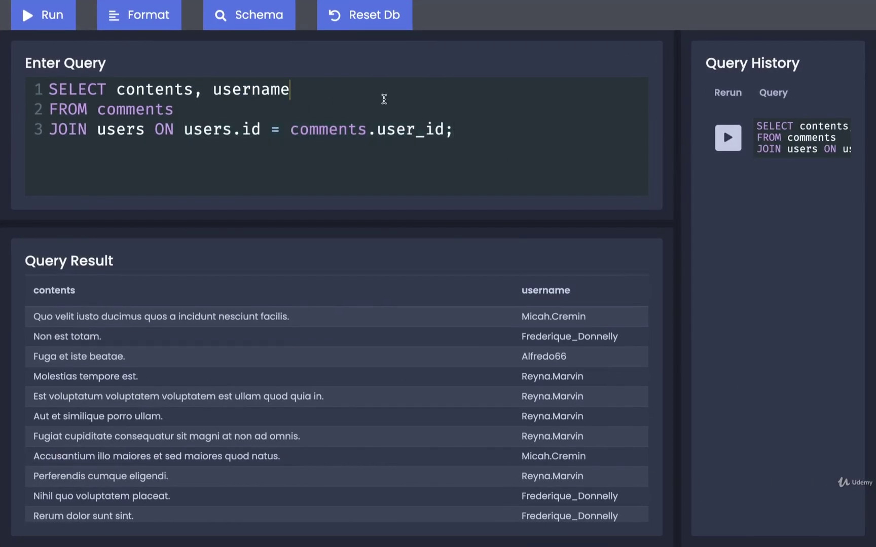
text(, photo_id)
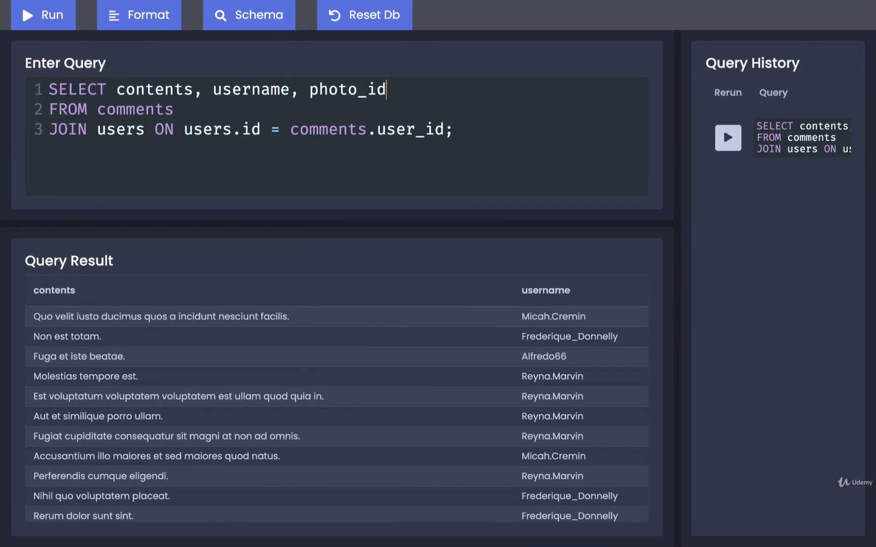
- Rerun the query with photo_id in the column list and check the new photo_id column
drag(66, 90, 419, 91)
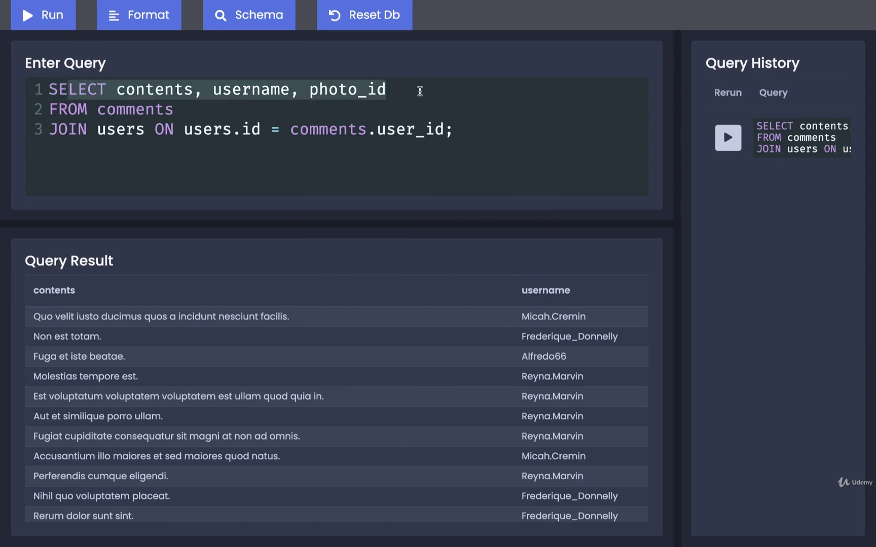
click(43, 14)
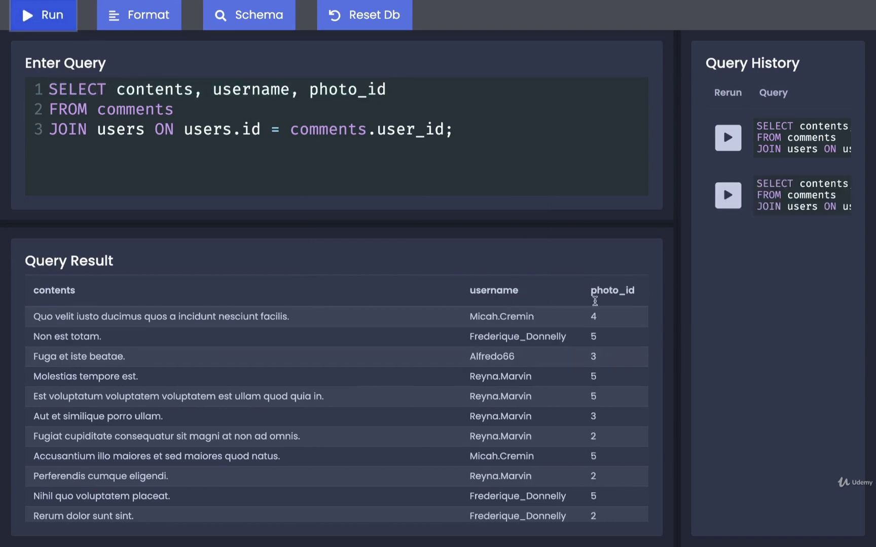
drag(590, 291, 624, 291)
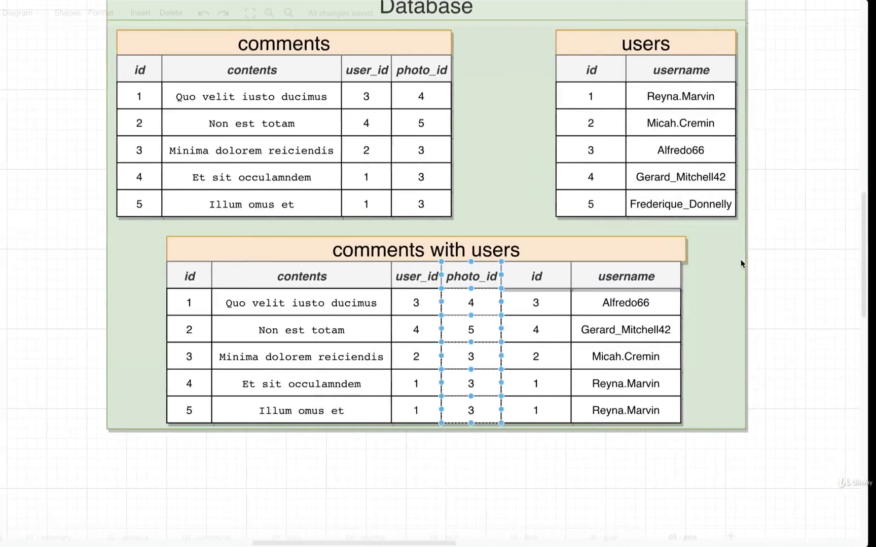
scroll(780, 218, up, 3)
scroll(779, 218, up, 2)
scroll(805, 235, right, 2)
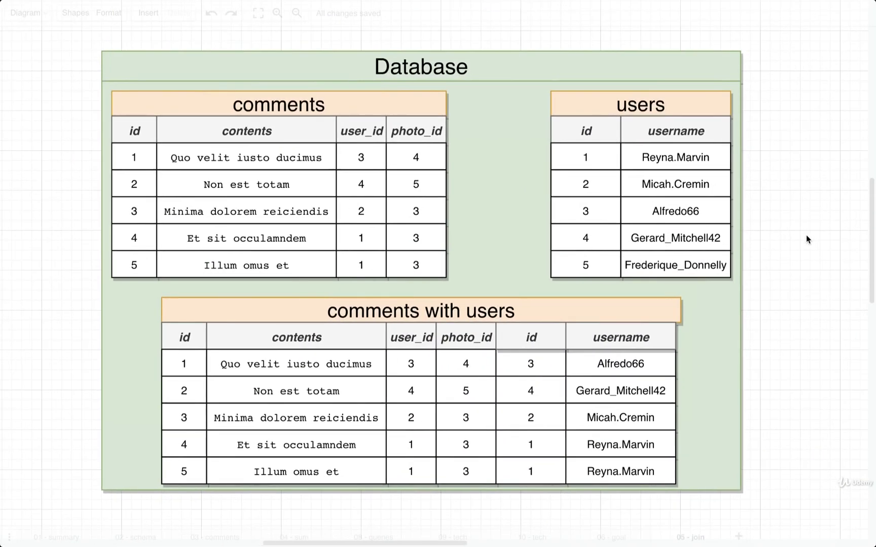